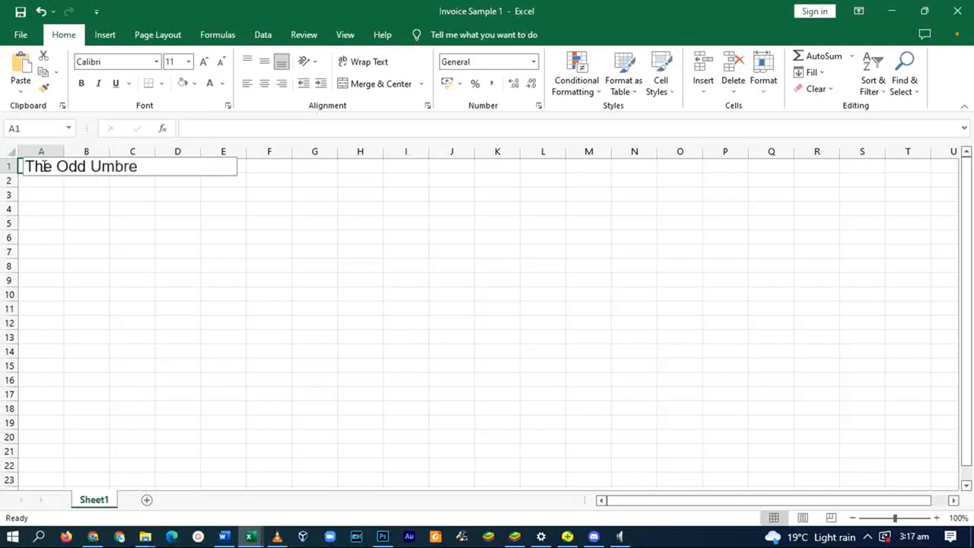
- Enter the company's postal box, town and phone number in A2–A4
key(Return)
text(P.O. Box 51328)
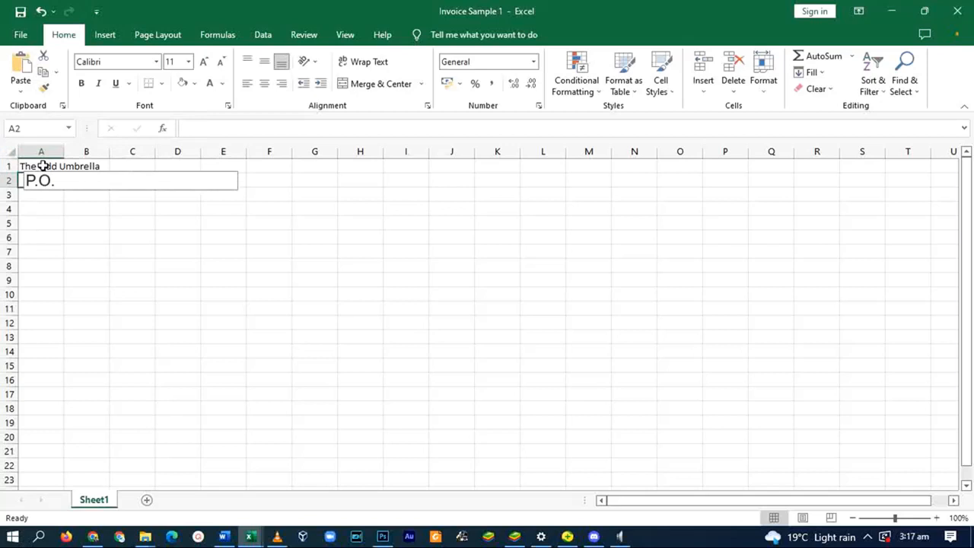
key(Return)
text(Limbe)
key(Return)
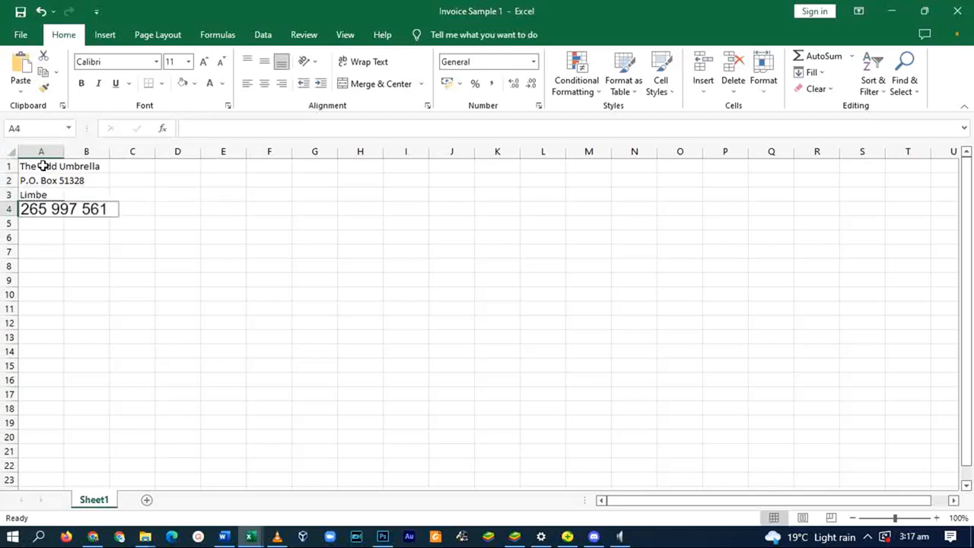
key(Return)
key(Return)
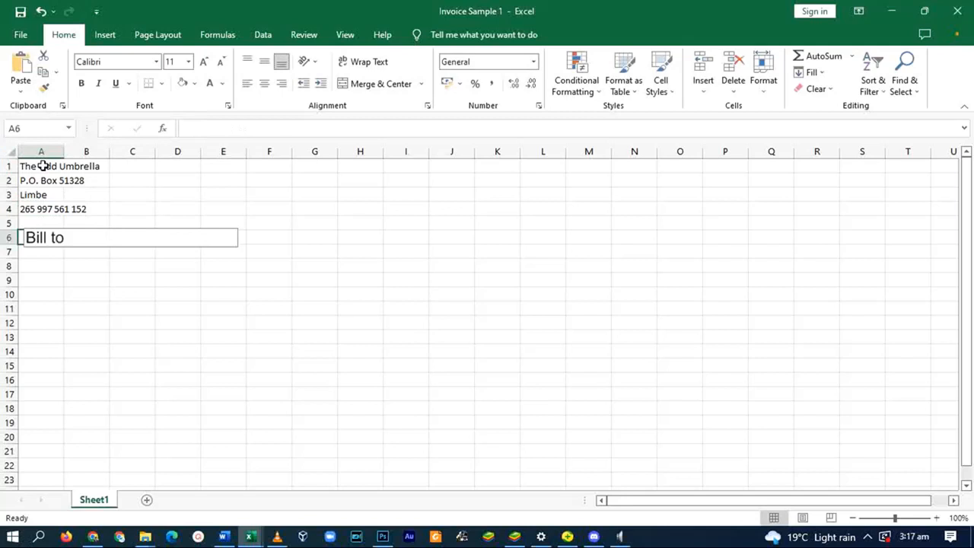
- Add a 'Bill to:' label in A6 with the customer's name, postal address, phone and e-mail below
text(Bill to:)
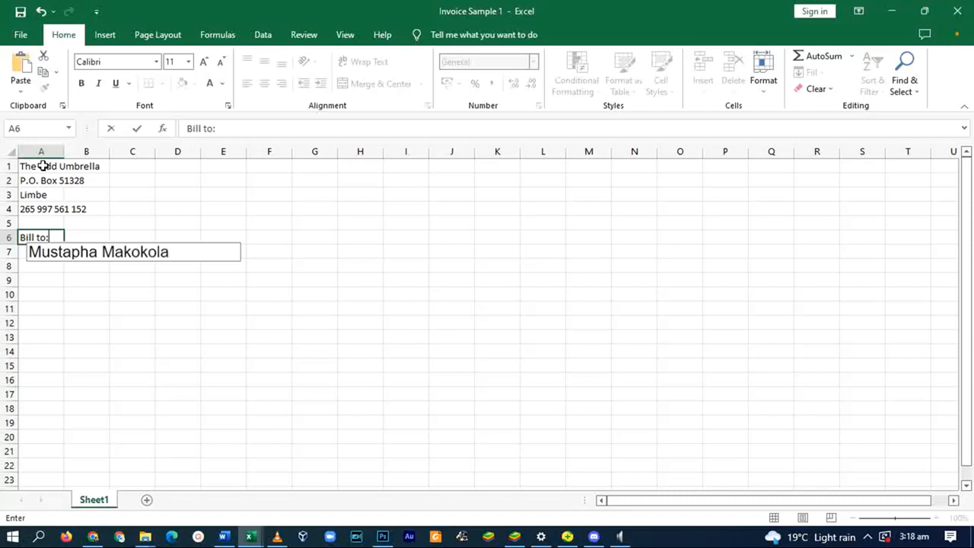
key(Return)
key(Return)
key(Return)
text(Lilongwe)
key(Return)
key(Return)
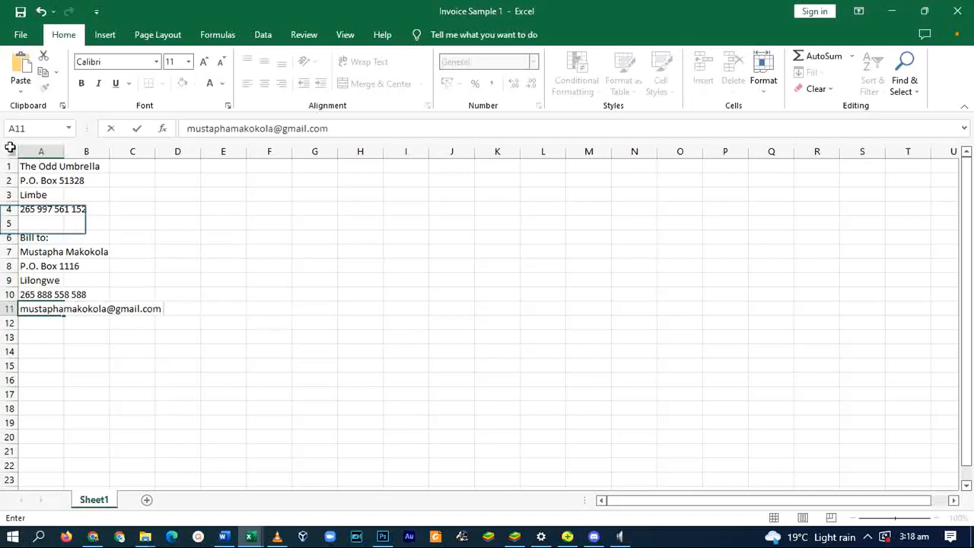
- Insert a blank row 5 and enter the company's e-mail address in A5
right_click(4, 222)
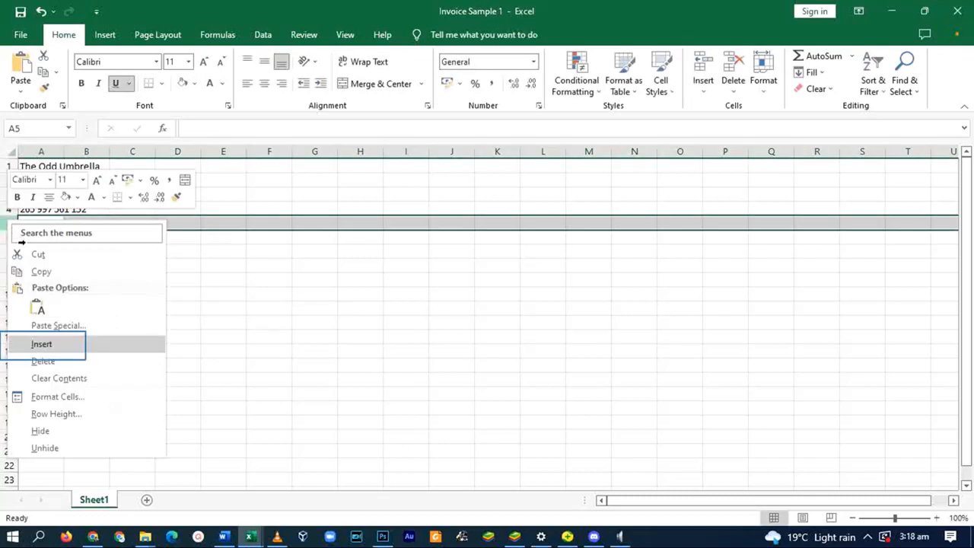
click(43, 346)
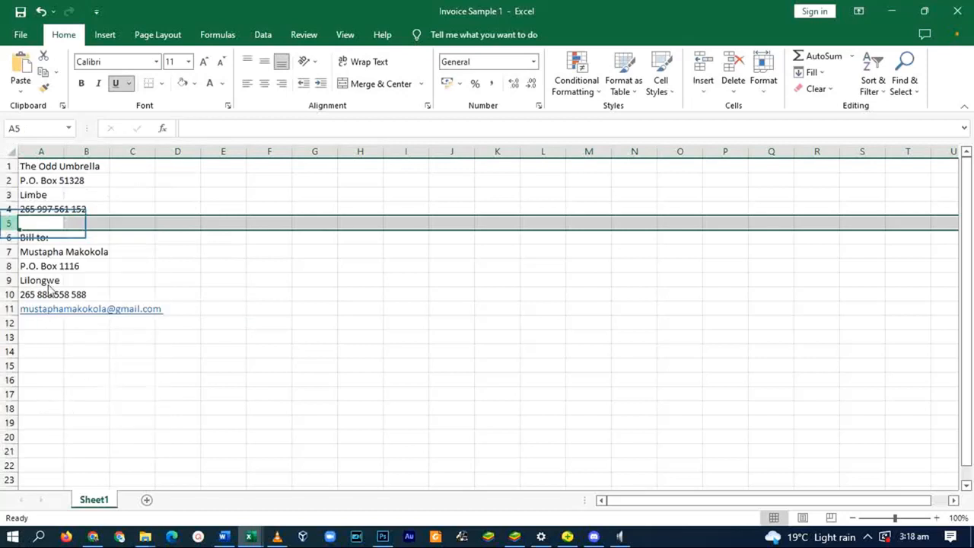
click(41, 224)
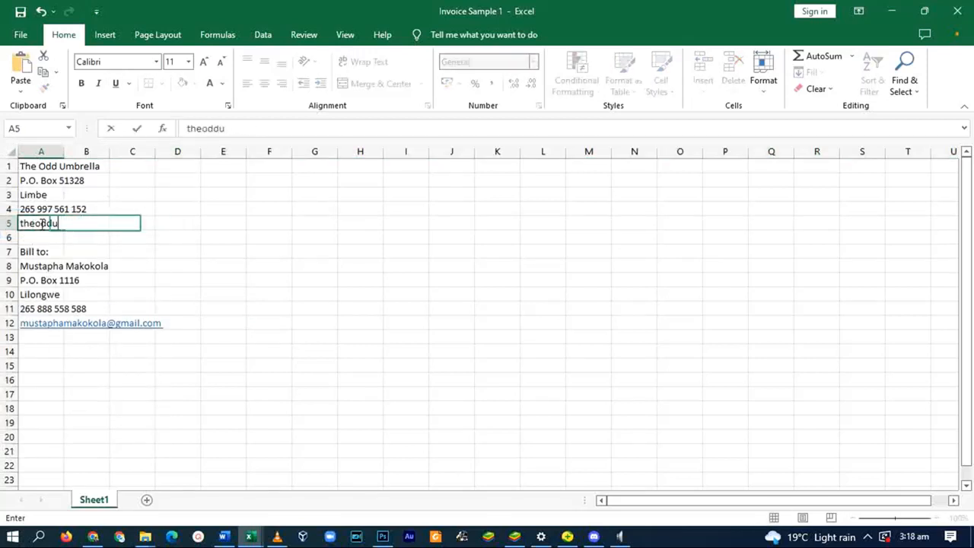
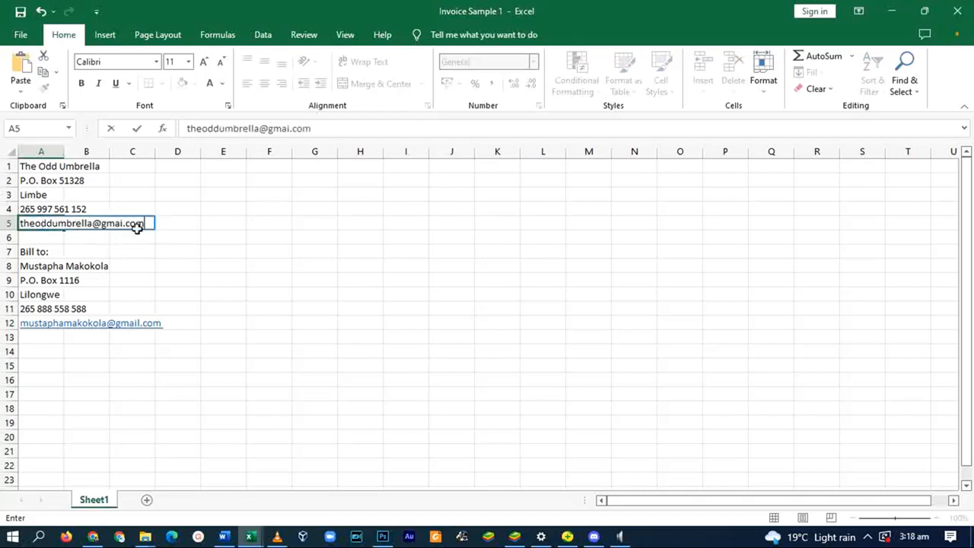
scroll(144, 367, down, 3)
scroll(132, 327, up, 3)
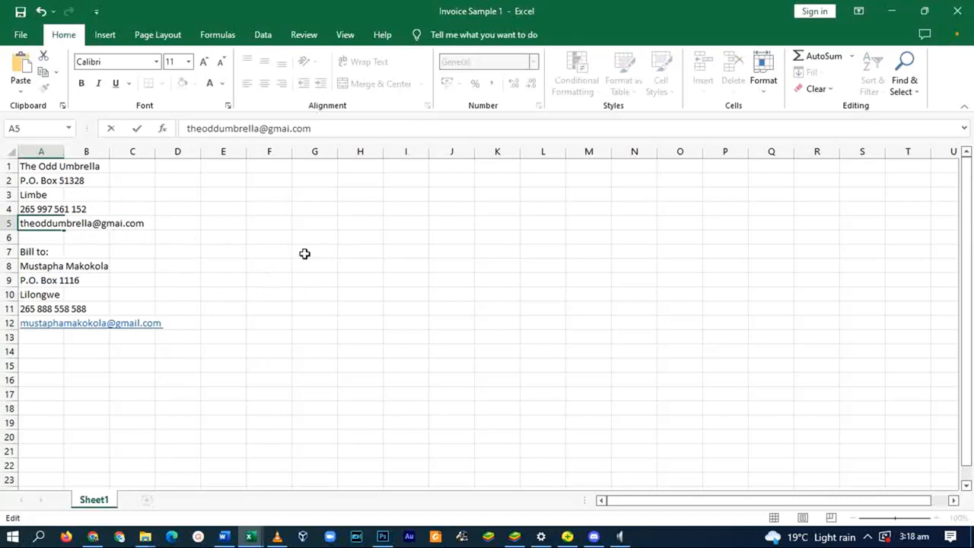
- Start typing the invoice number label in cell F7
click(267, 254)
text(Invoce)
key(BackSpace)
key(BackSpace)
- Complete 'Invoice No.:' in F7 and add 'Date:' in F8
text(i)
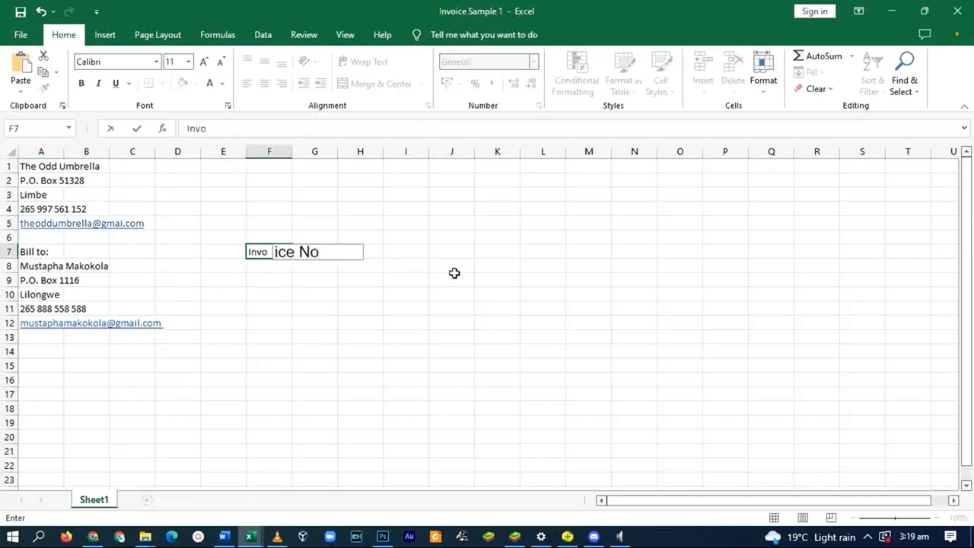
text(ce No.:)
click(267, 264)
text(Date:)
drag(211, 168, 307, 221)
- Enter item table headers No., Item Description, Qty and Unit Price across A14–D14
click(249, 321)
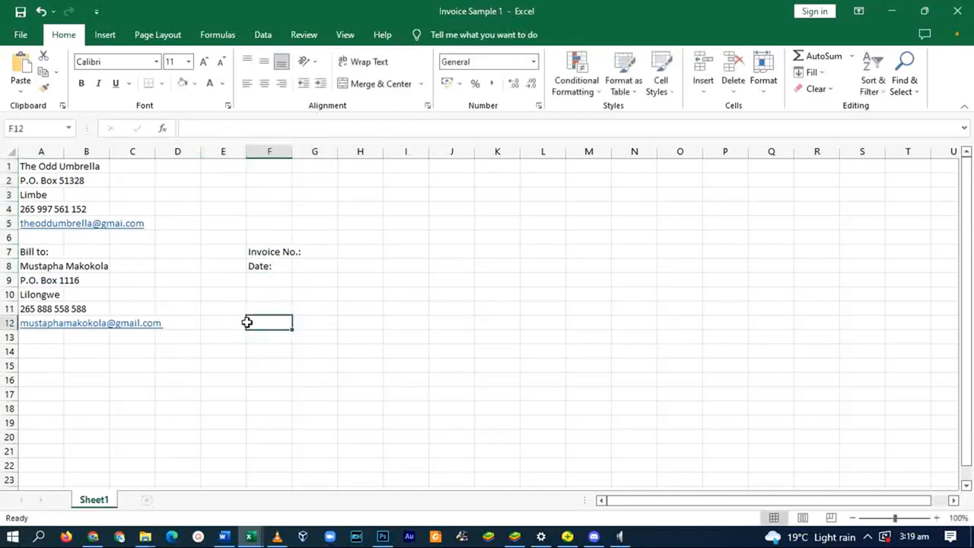
scroll(82, 356, down, 2)
click(43, 270)
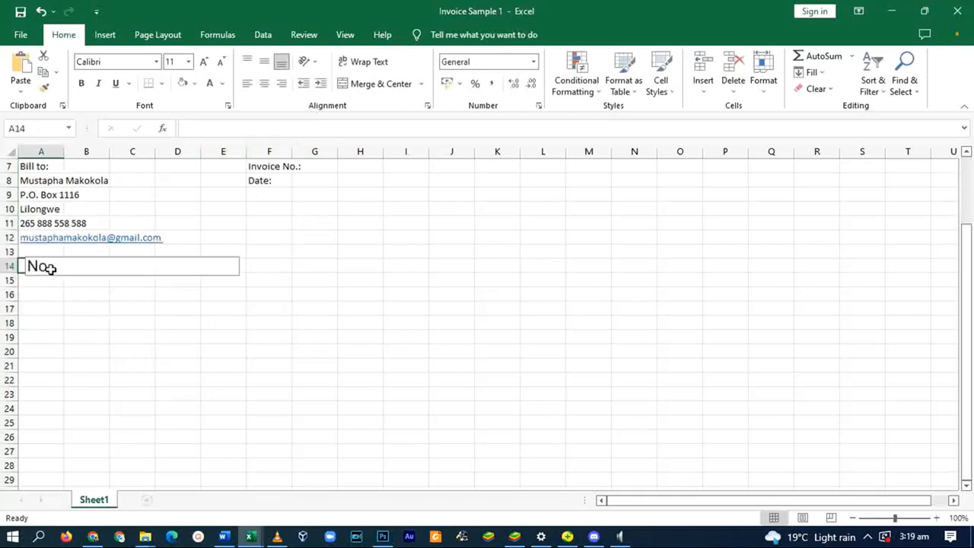
text(No.)
key(Tab)
text(Item Description)
key(Tab)
text(Qty)
key(Tab)
text(Unit Price)
key(Tab)
- Finish the 'Total Price' header in E14 and put 'Subtotal' in C22
text(Total Price)
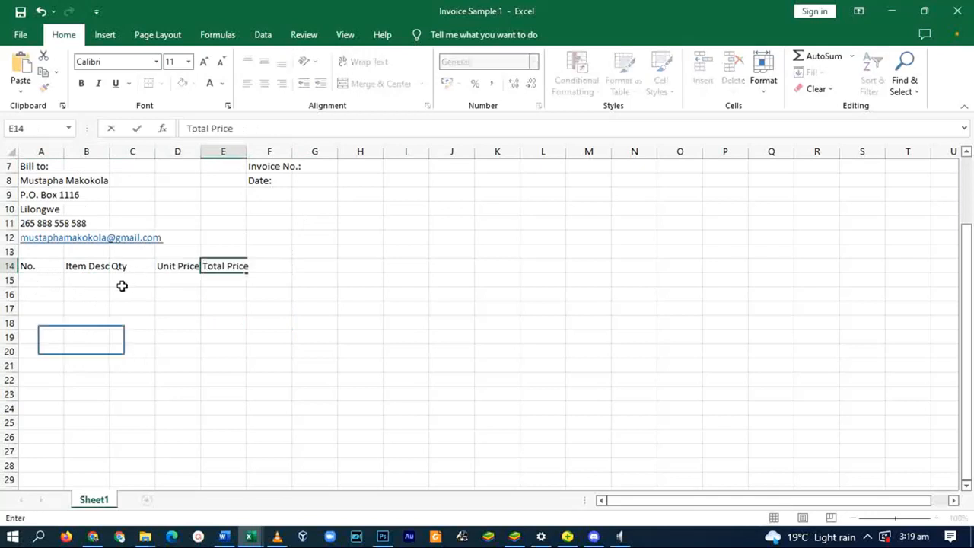
click(84, 339)
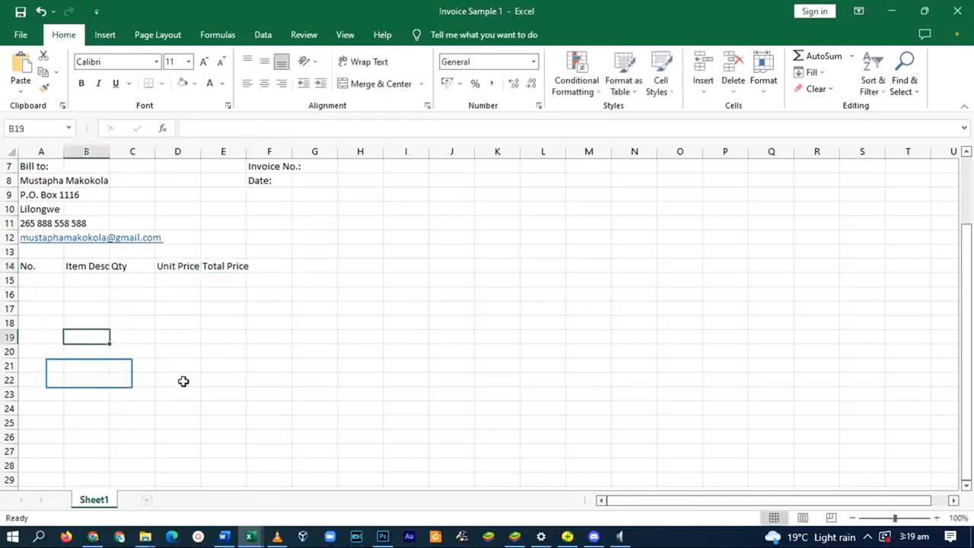
click(89, 376)
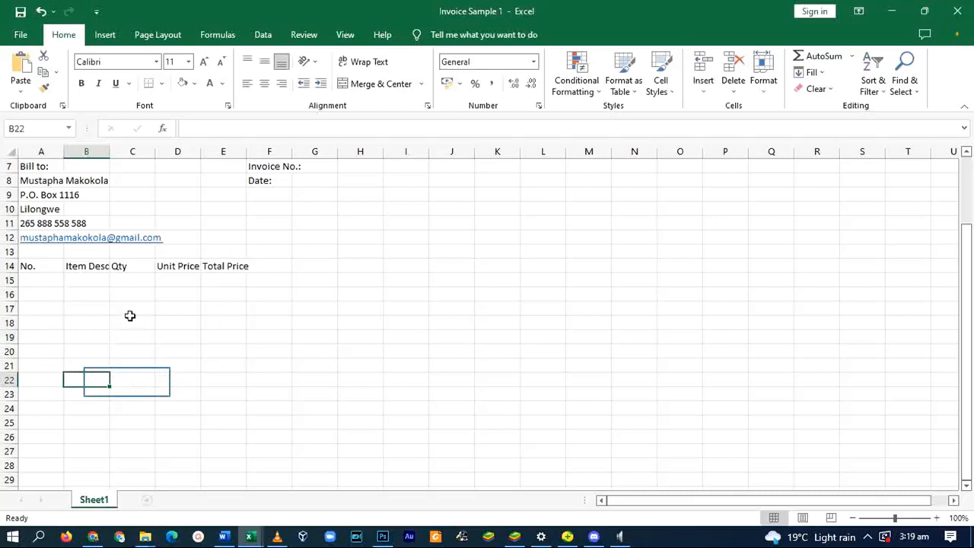
click(125, 383)
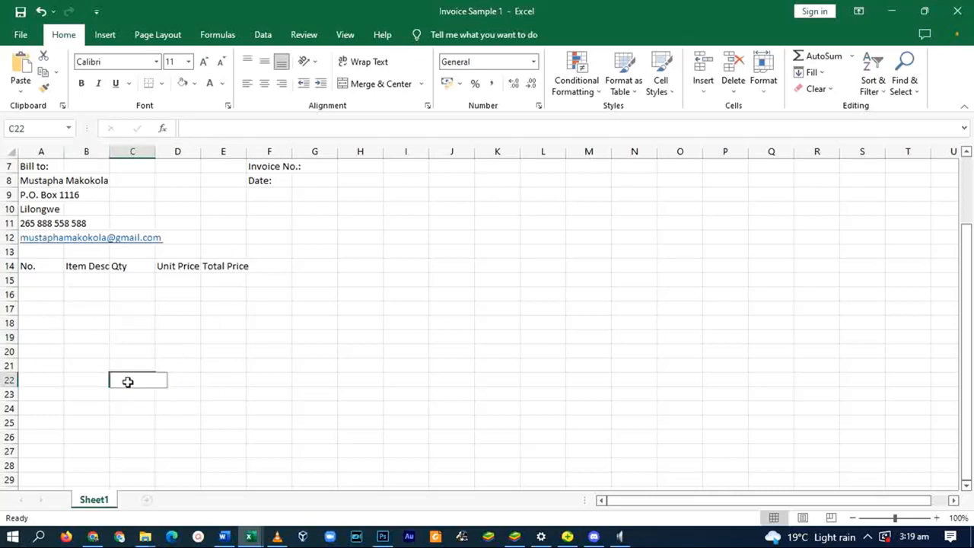
text(Subtotal)
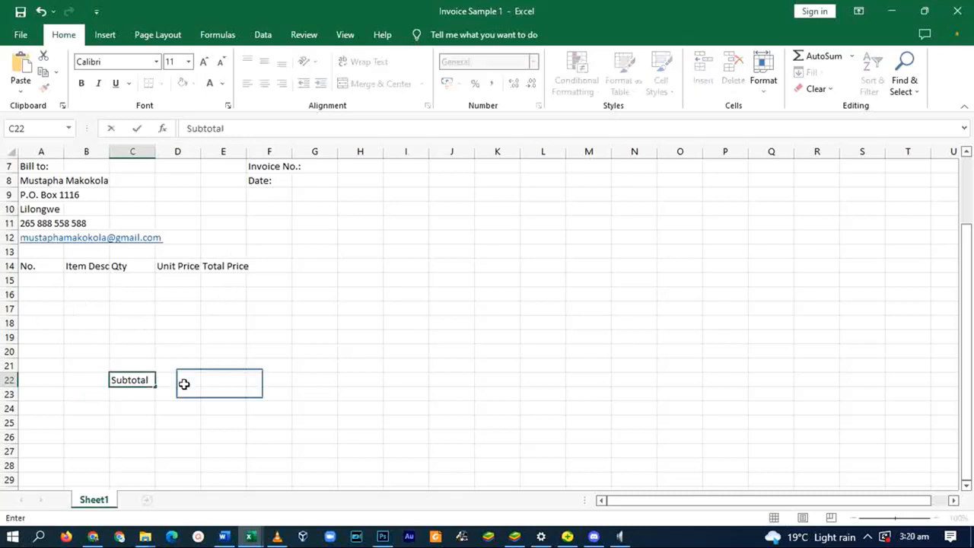
click(220, 382)
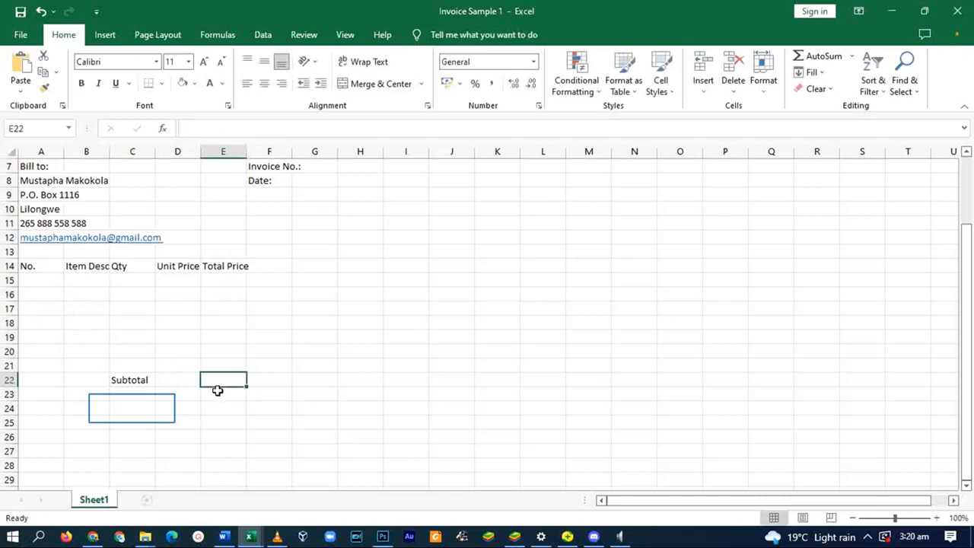
- Add 'VAT (%)' in C24 with rate 16.5 in E24, and start a VAT label in C25
click(132, 409)
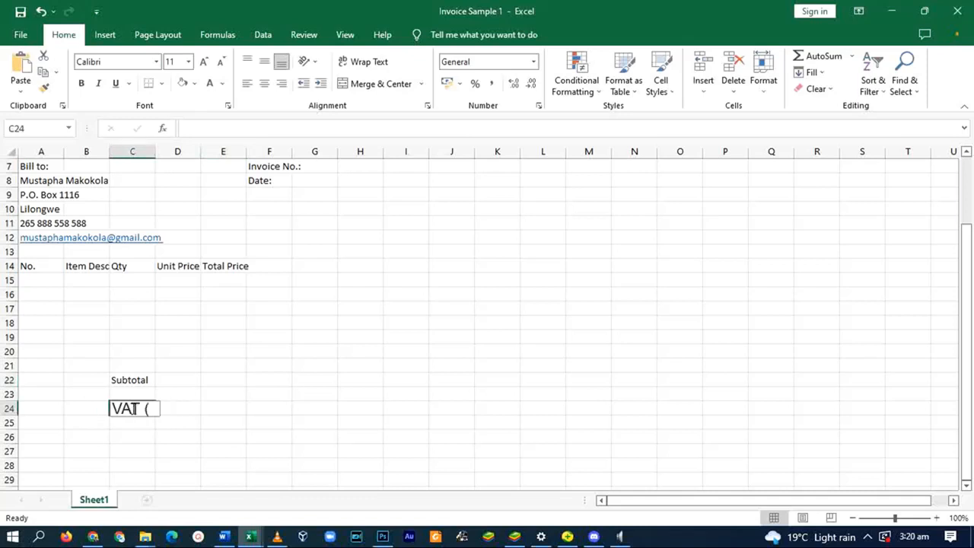
text(VAT (%))
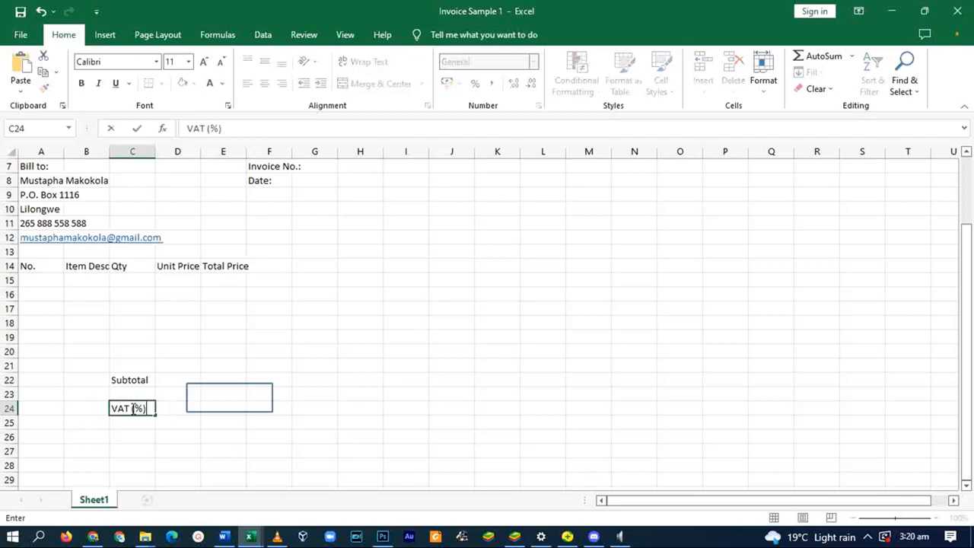
click(229, 398)
click(231, 410)
text(16.5)
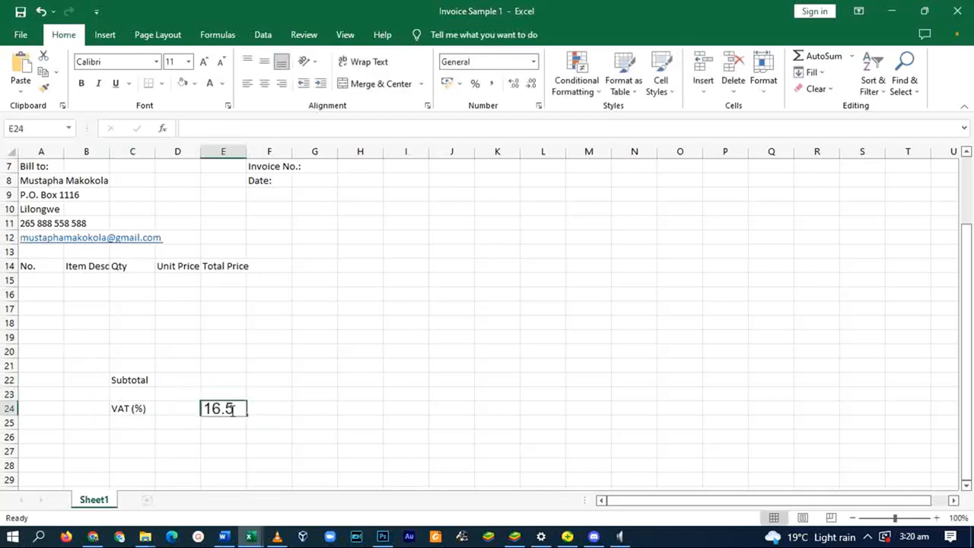
click(139, 424)
text(VAT (MWK)
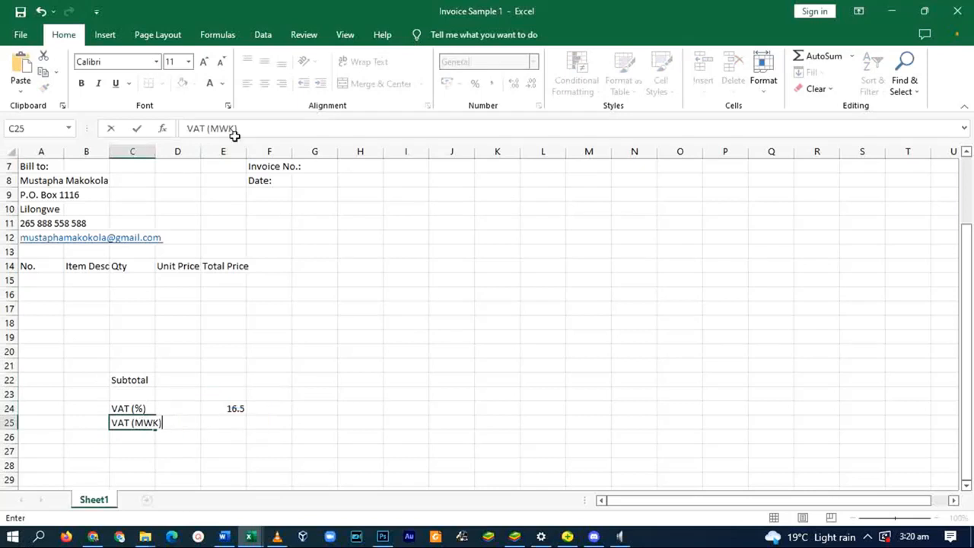
- Enter 'VAT (MWK)' in C25, 'Total Before VAT' in C27 and 'Total After VAT' in C28
key(Return)
key(Return)
scroll(273, 409, down, 2)
text(T)
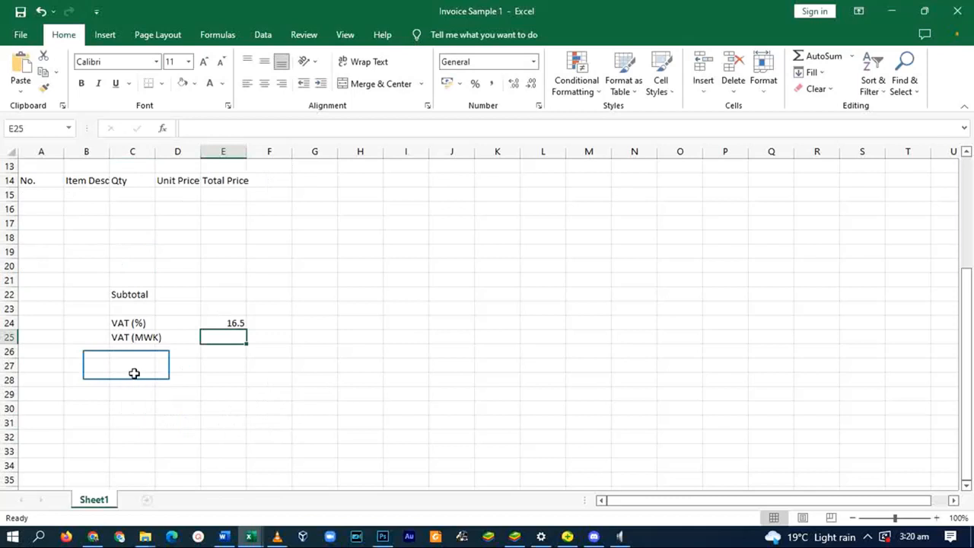
click(127, 365)
text(Total Before VAT)
key(Return)
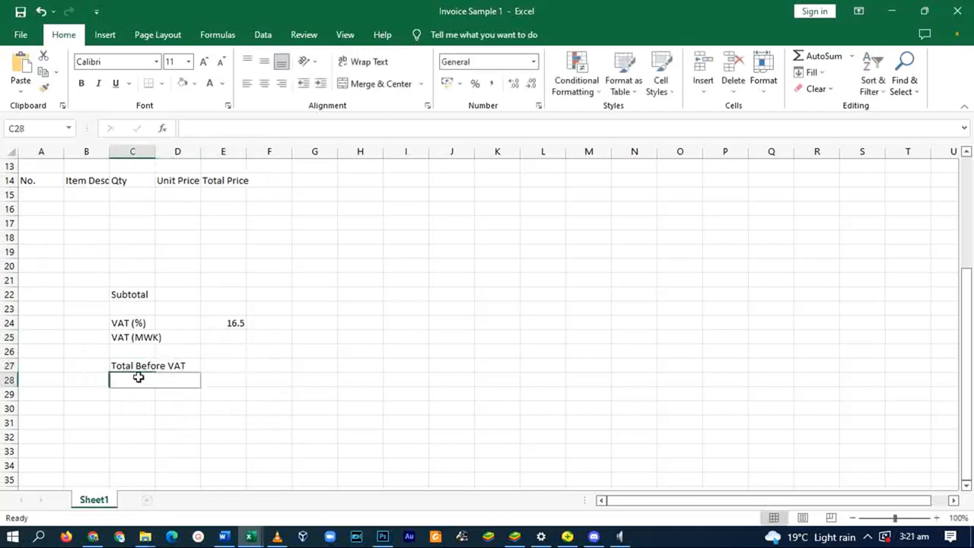
text(Total After VAT)
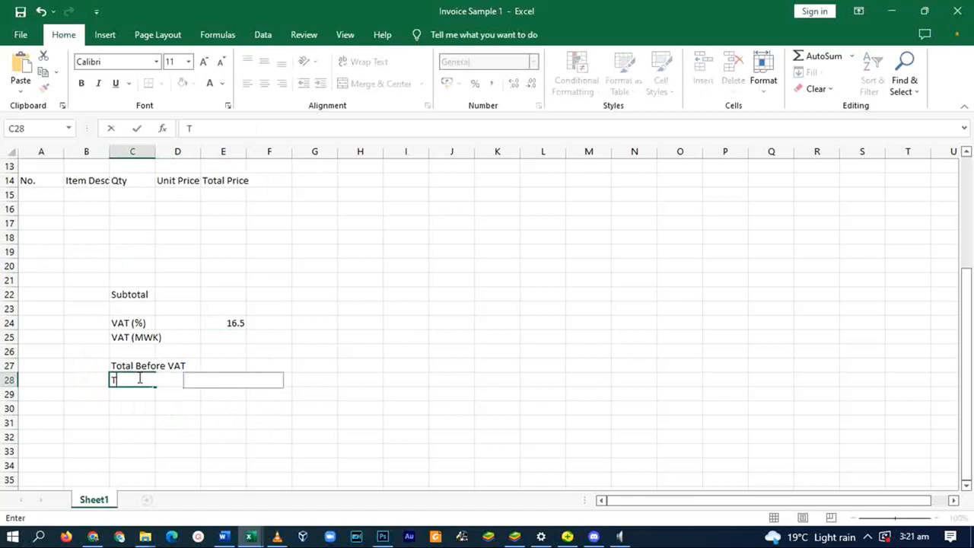
click(223, 365)
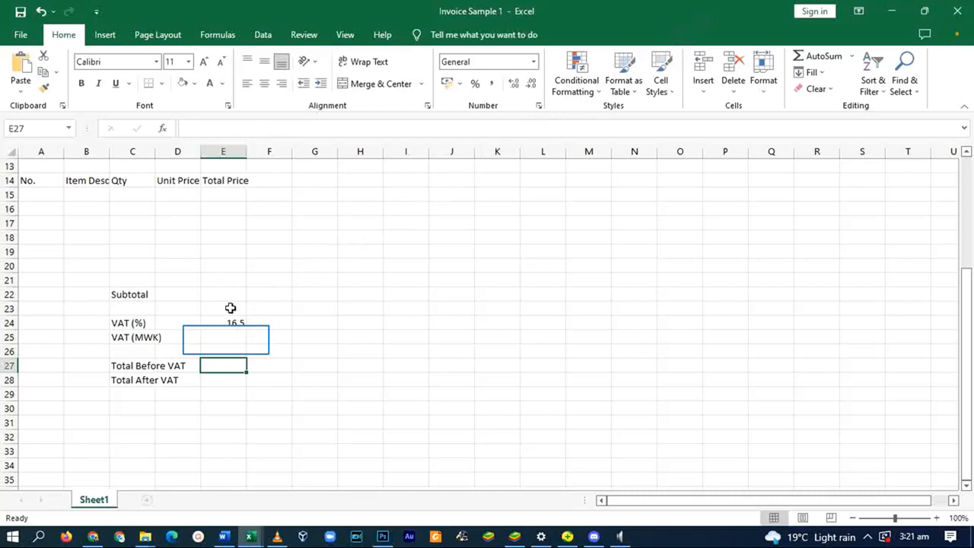
click(226, 338)
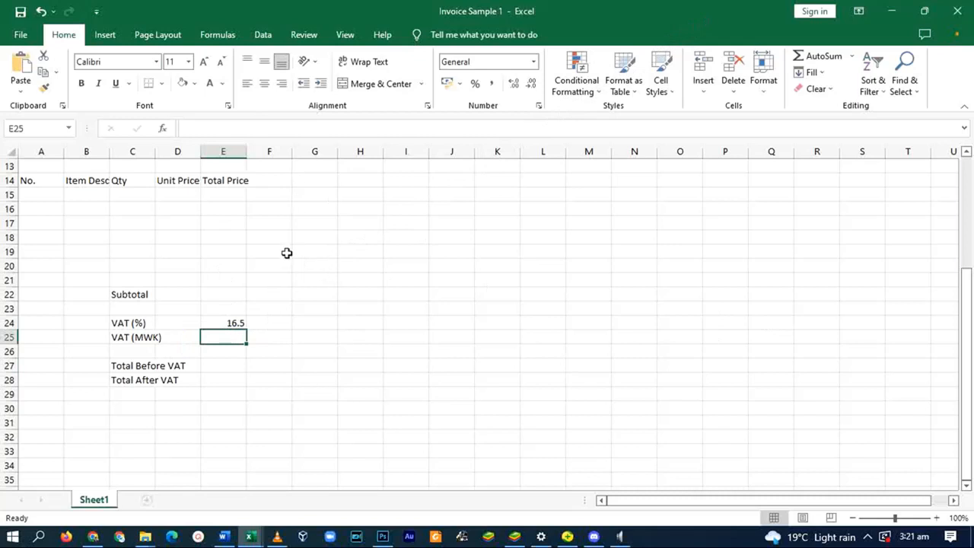
- Move the Invoice No./Date labels to D7:D8 and note 'QTY x Unit Price' in J12
scroll(287, 255, up, 4)
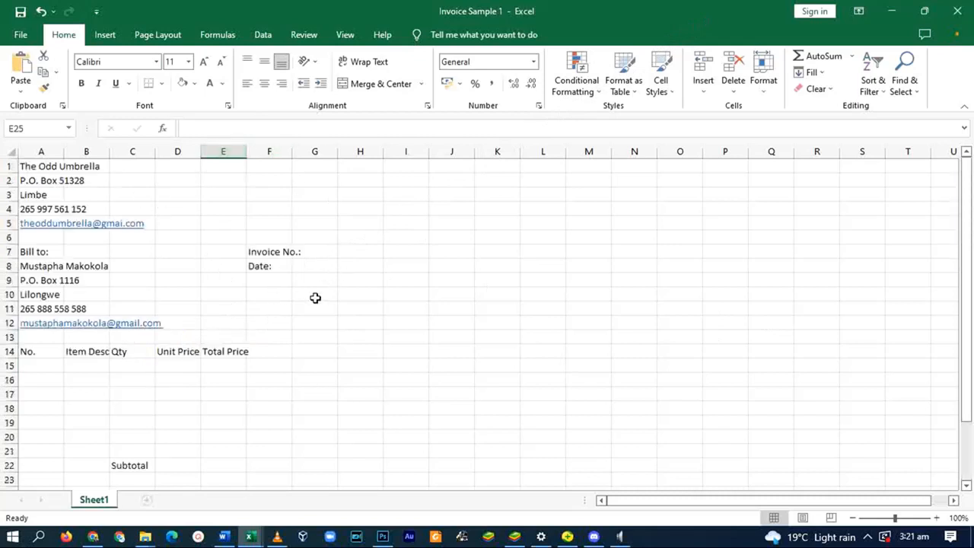
scroll(309, 352, down, 2)
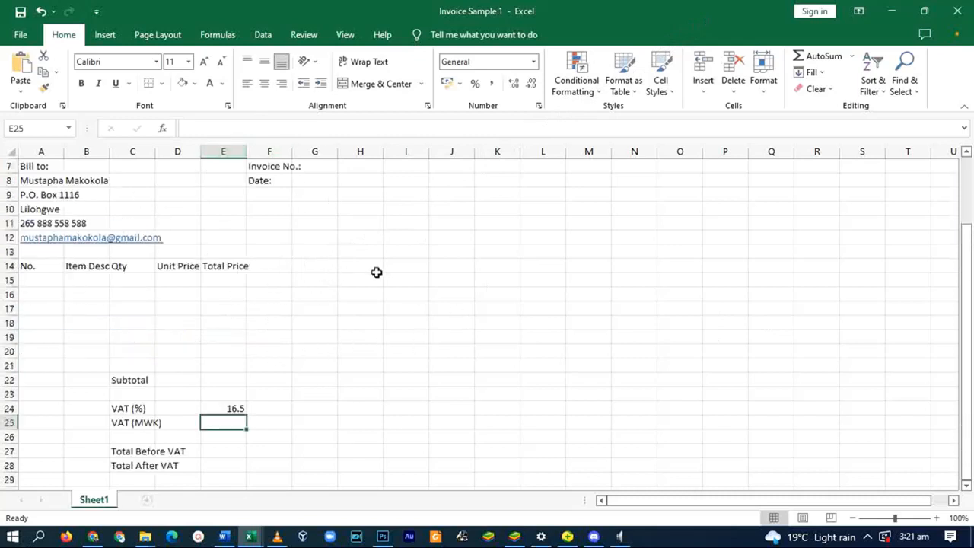
scroll(370, 272, up, 2)
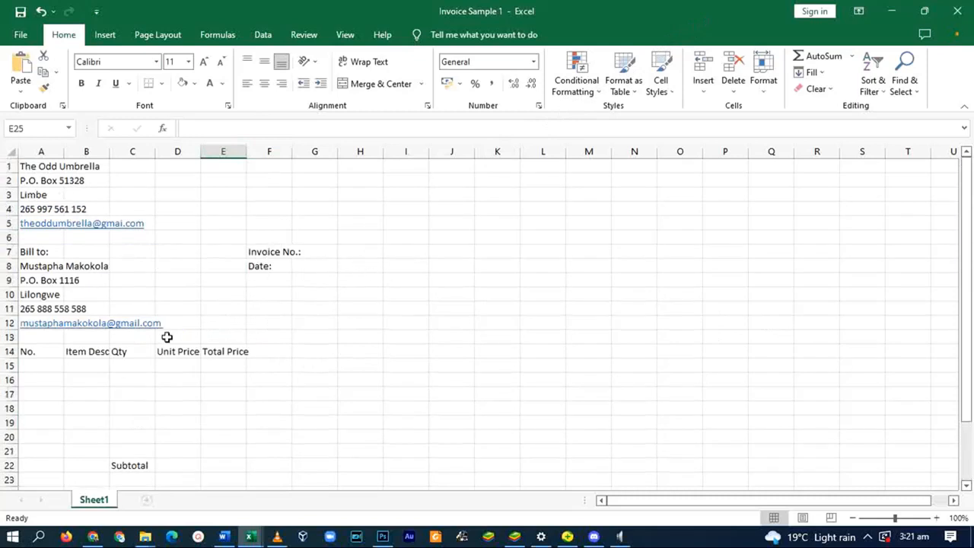
scroll(234, 325, down, 1)
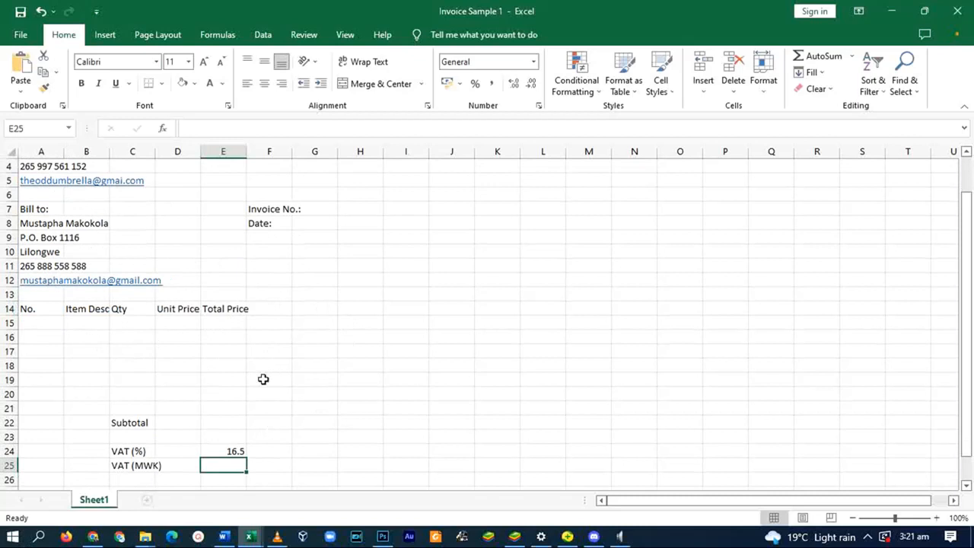
click(274, 212)
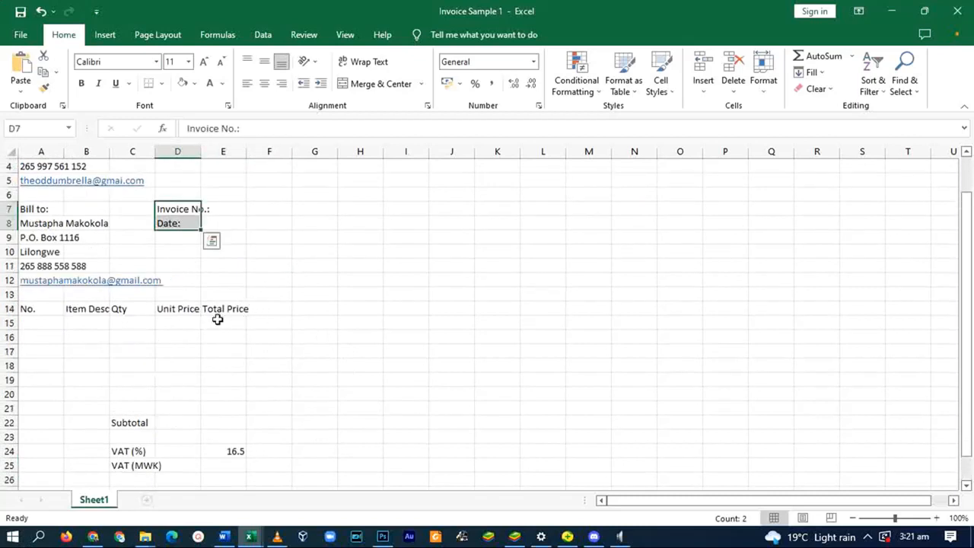
click(217, 319)
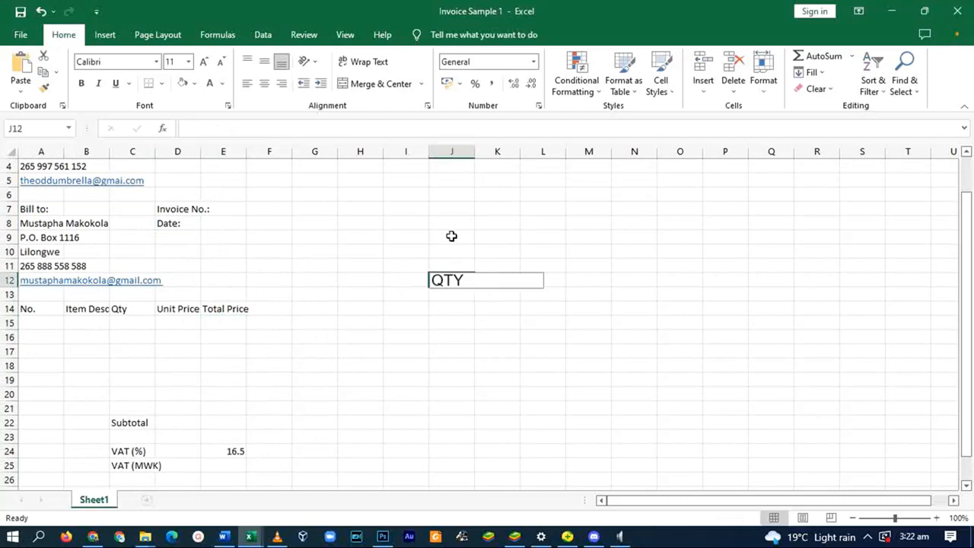
text(x Unit Price)
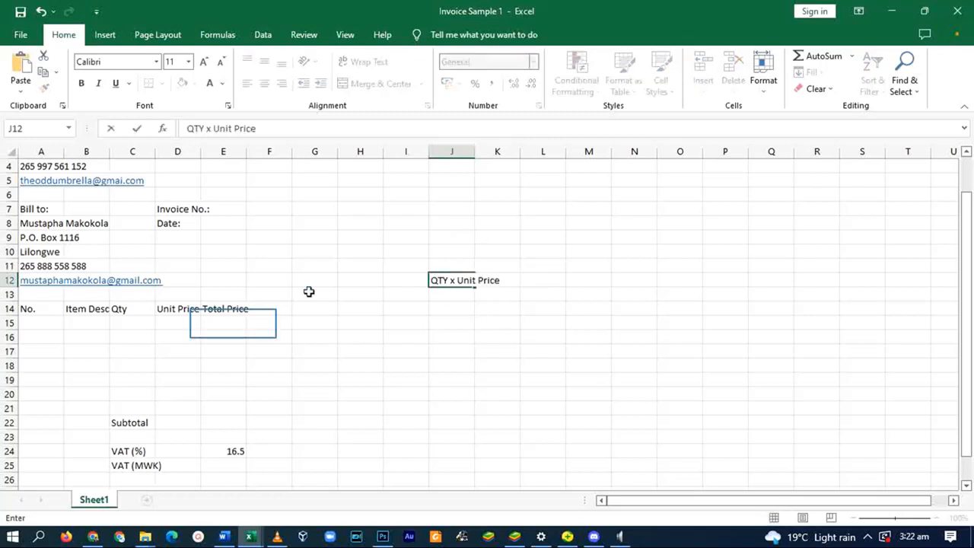
click(232, 323)
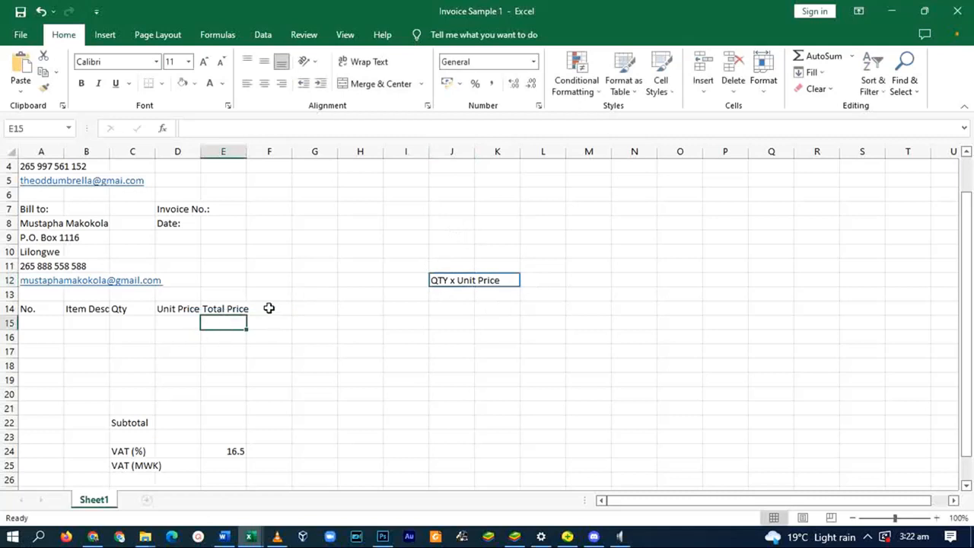
- Enter =PRODUCT(C15,D15) in E15 to compute the first item's Total Price
text(=pro)
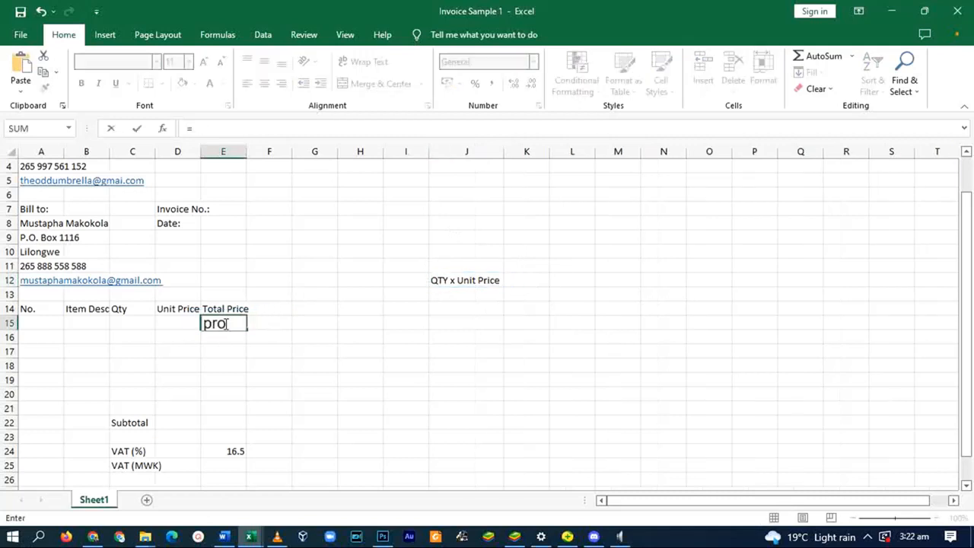
double_click(235, 351)
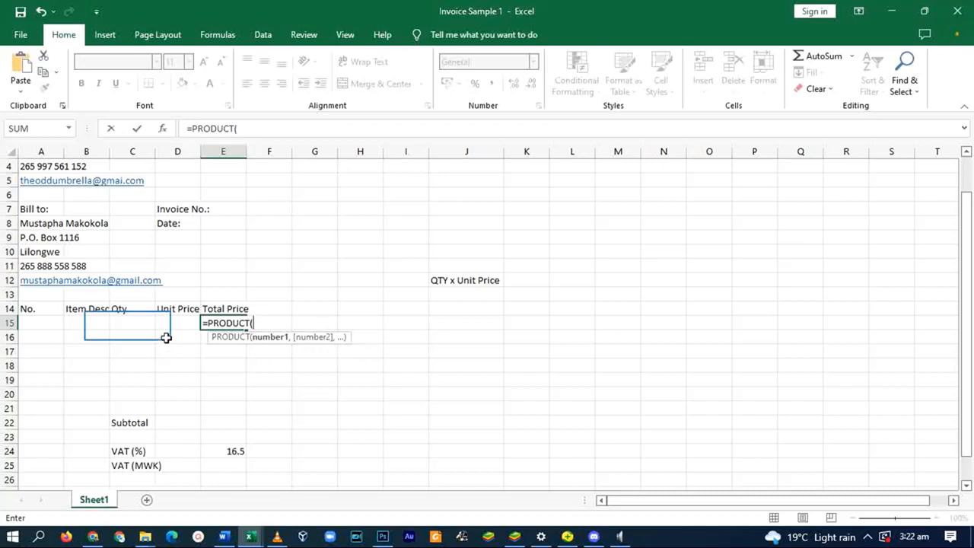
click(127, 325)
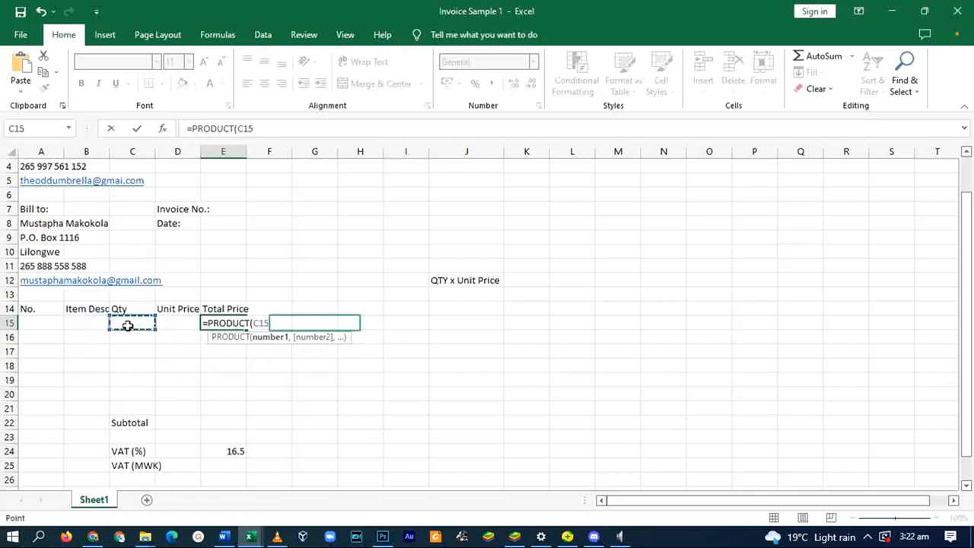
text(,)
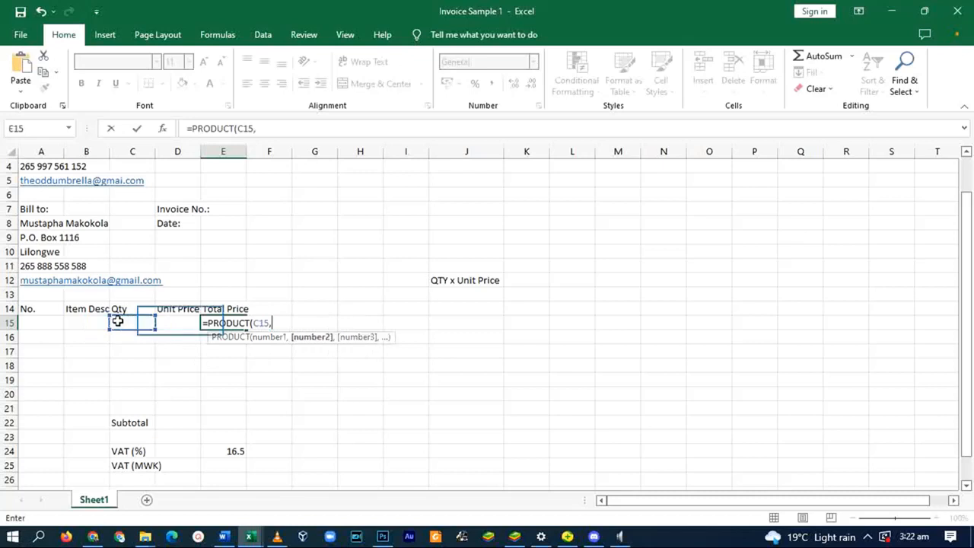
click(180, 322)
key(Return)
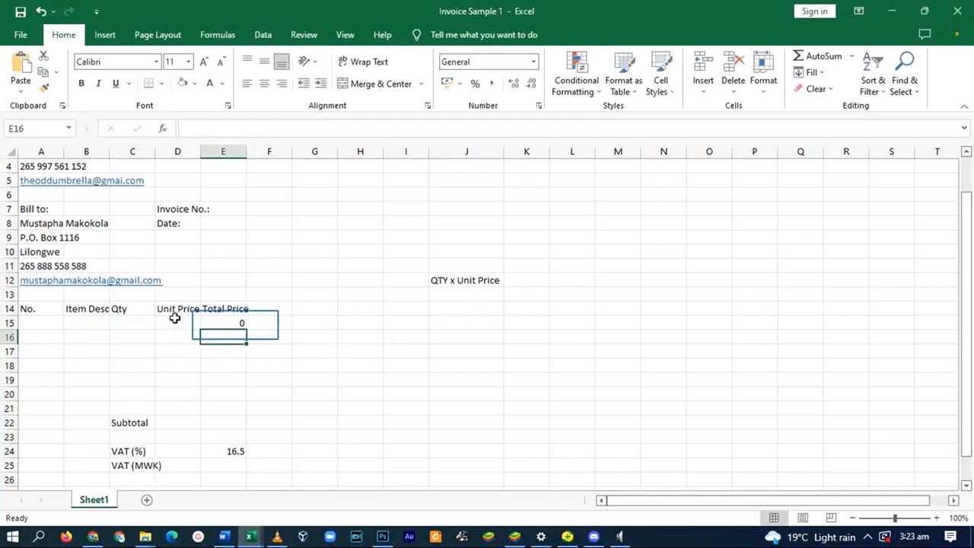
click(239, 323)
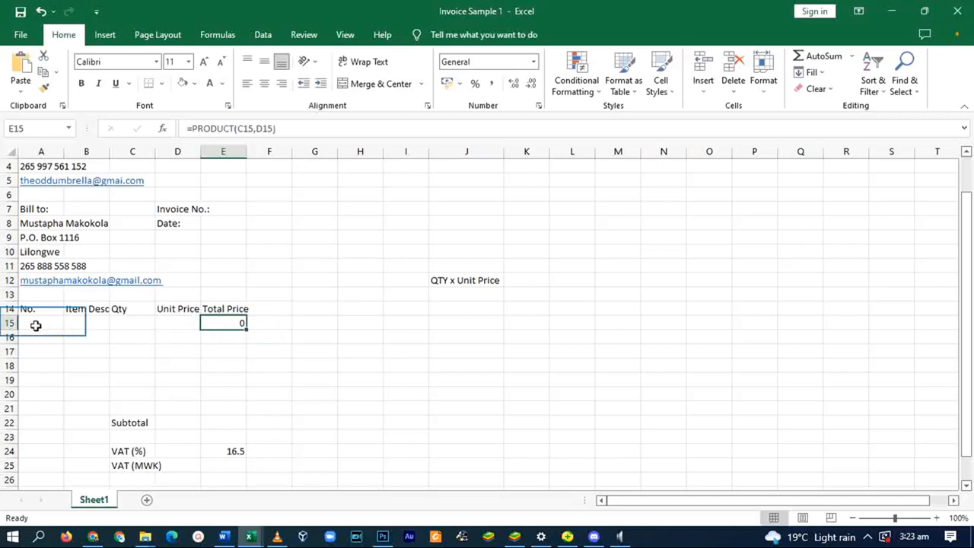
- Fill the E15 PRODUCT formula down through E21
drag(29, 323, 207, 407)
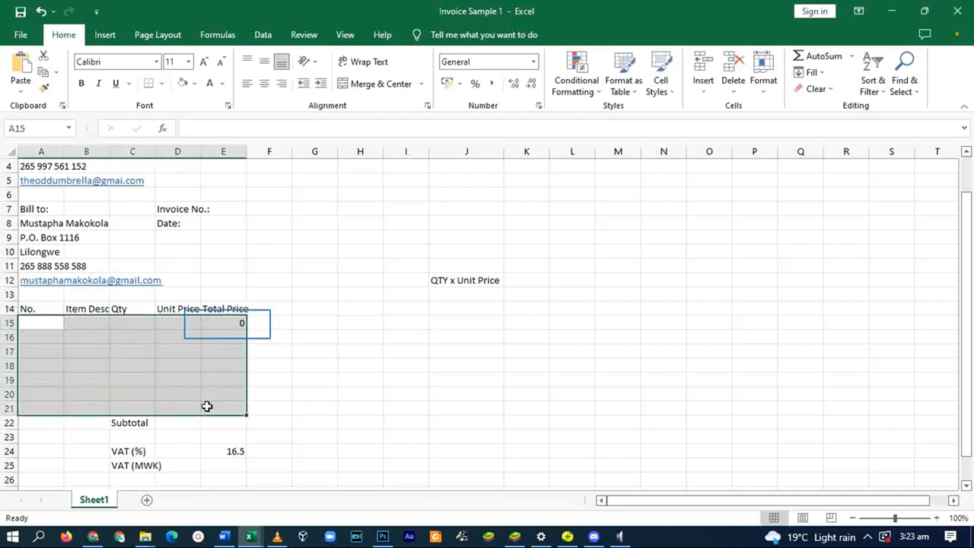
click(215, 326)
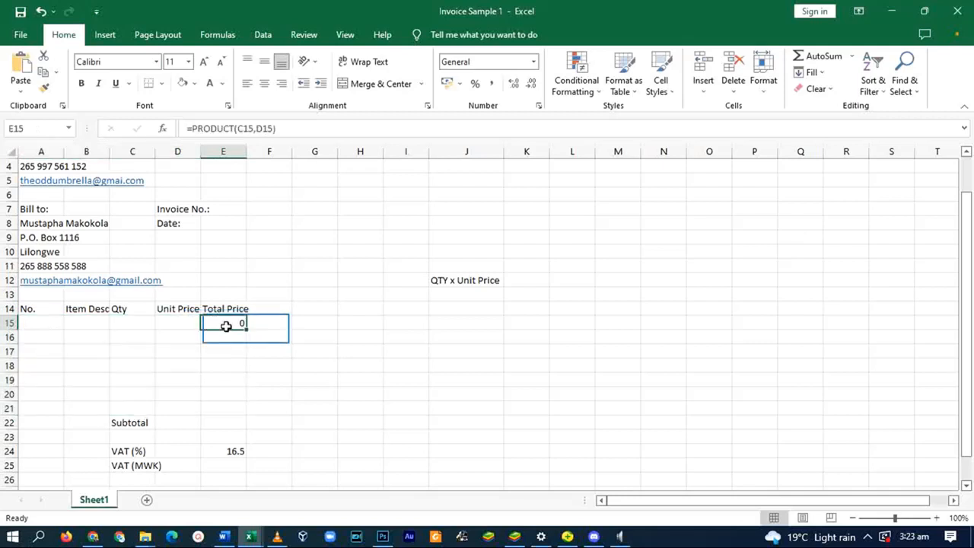
drag(247, 329, 249, 417)
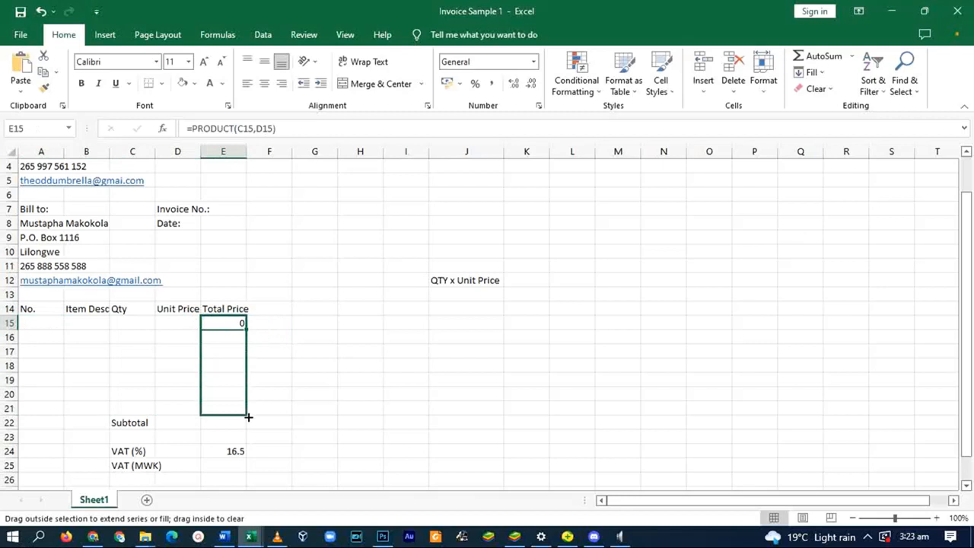
drag(248, 417, 246, 414)
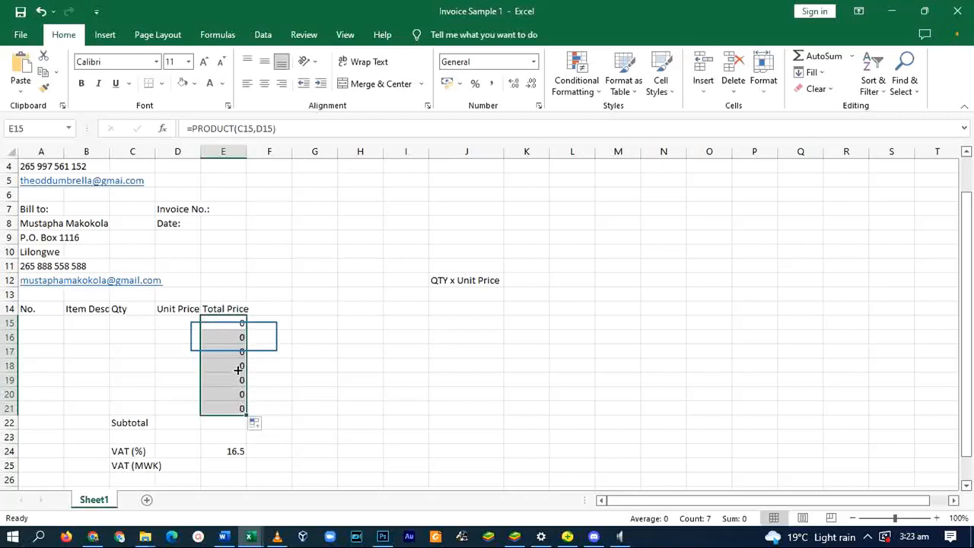
- Check the copied Total Price formulas in E16 through E21
click(234, 338)
click(234, 352)
click(233, 366)
click(235, 380)
click(236, 394)
click(234, 404)
click(236, 391)
click(238, 378)
click(237, 363)
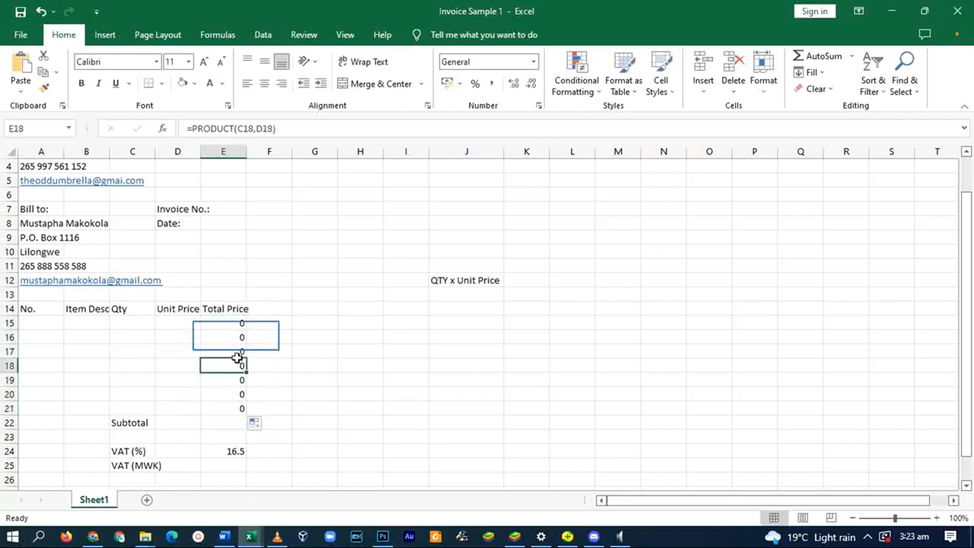
click(235, 339)
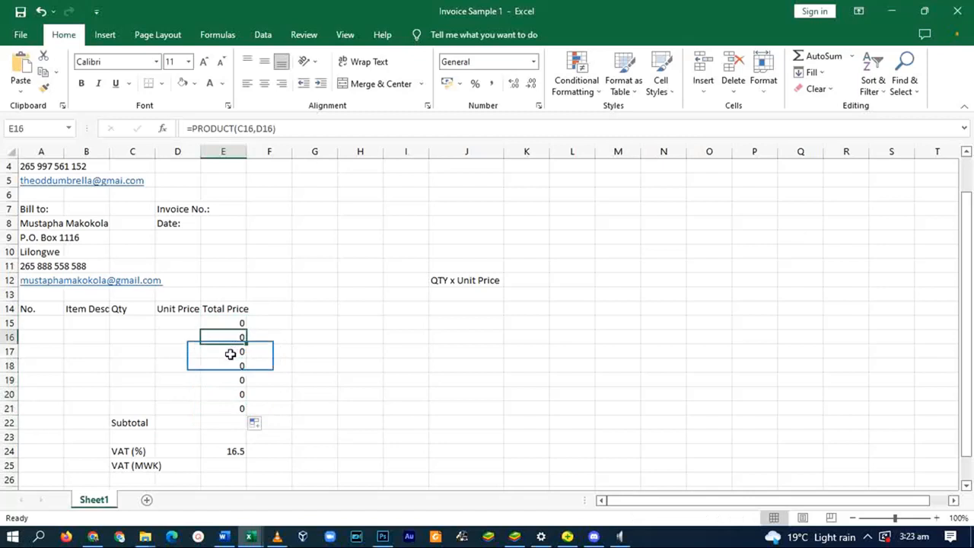
click(230, 355)
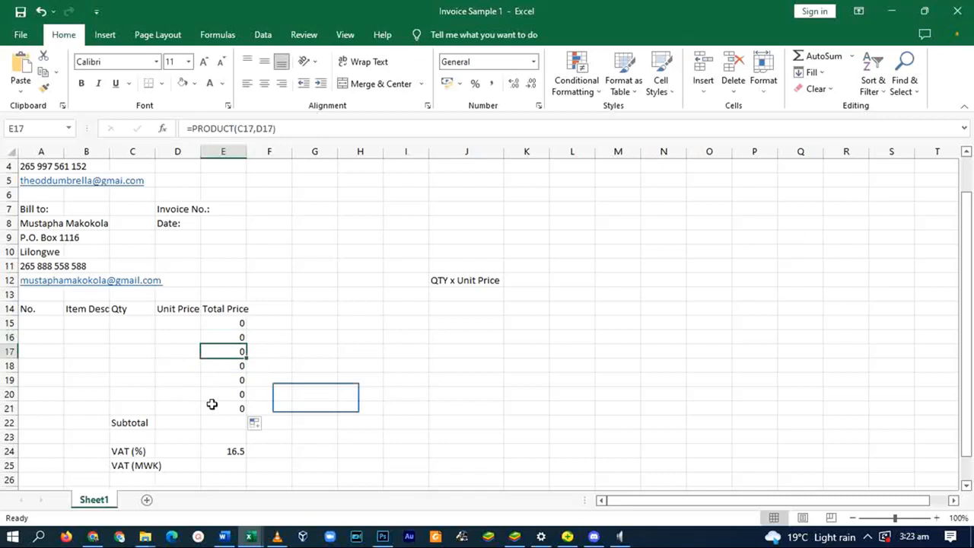
click(228, 432)
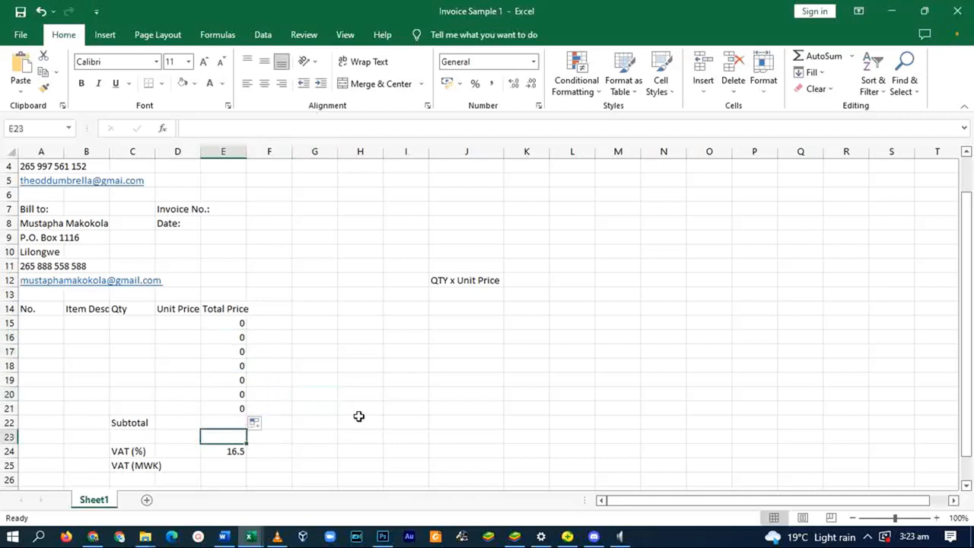
scroll(366, 385, down, 4)
key(Up)
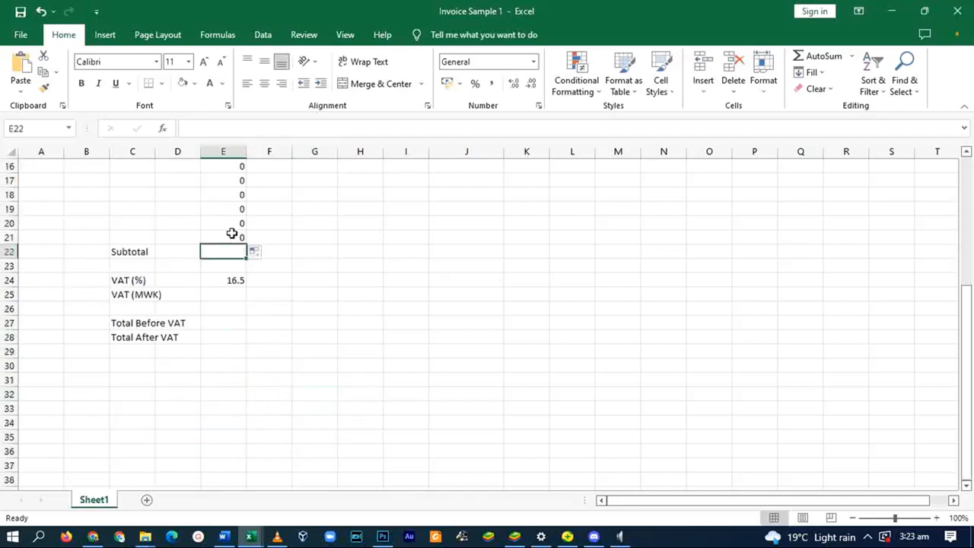
- Use AutoSum to put =SUM(E15:E21) in the Subtotal cell E22
scroll(218, 217, up, 2)
scroll(213, 229, down, 2)
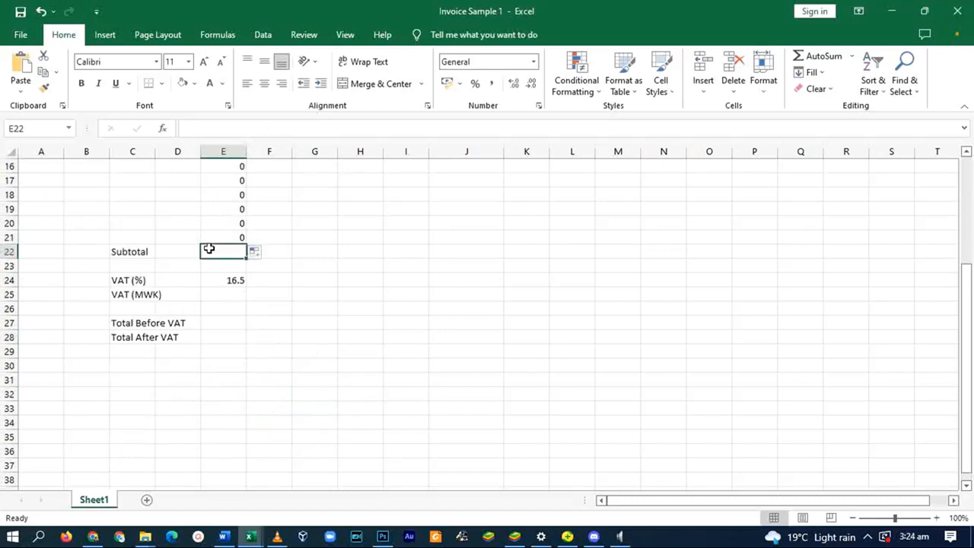
click(225, 297)
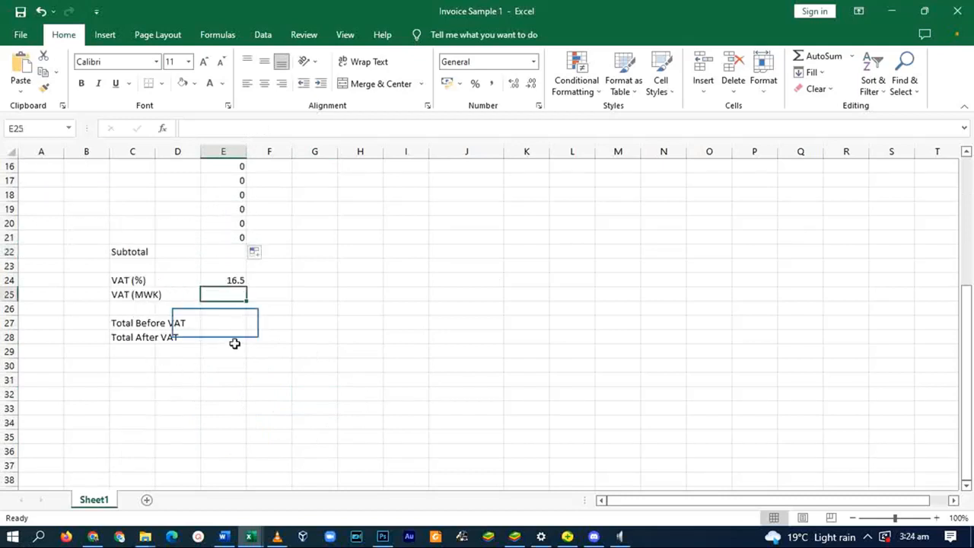
click(217, 323)
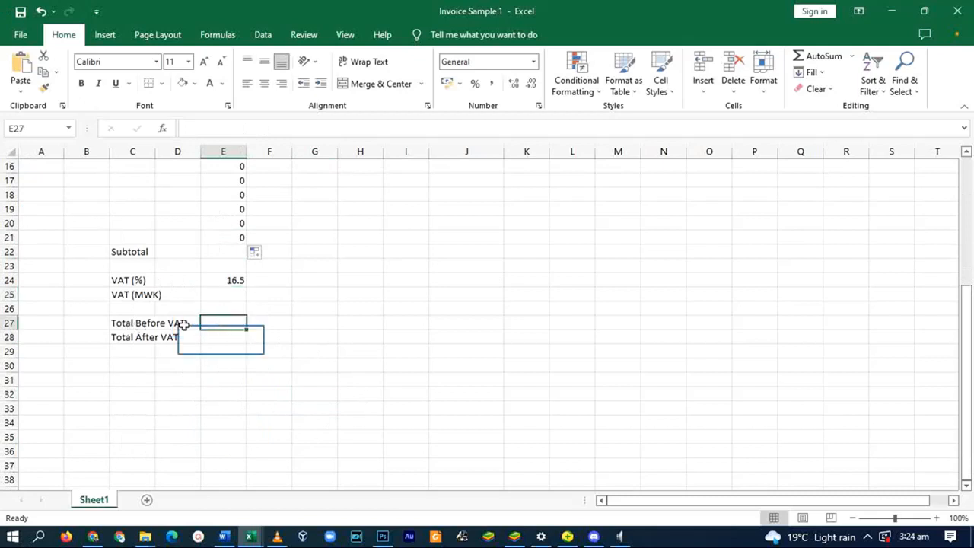
key(Return)
scroll(306, 293, up, 2)
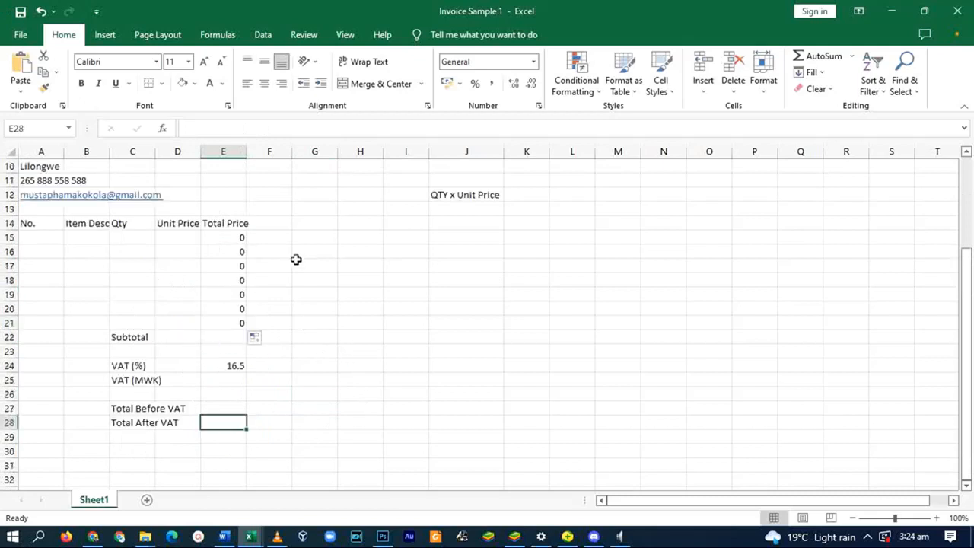
click(213, 340)
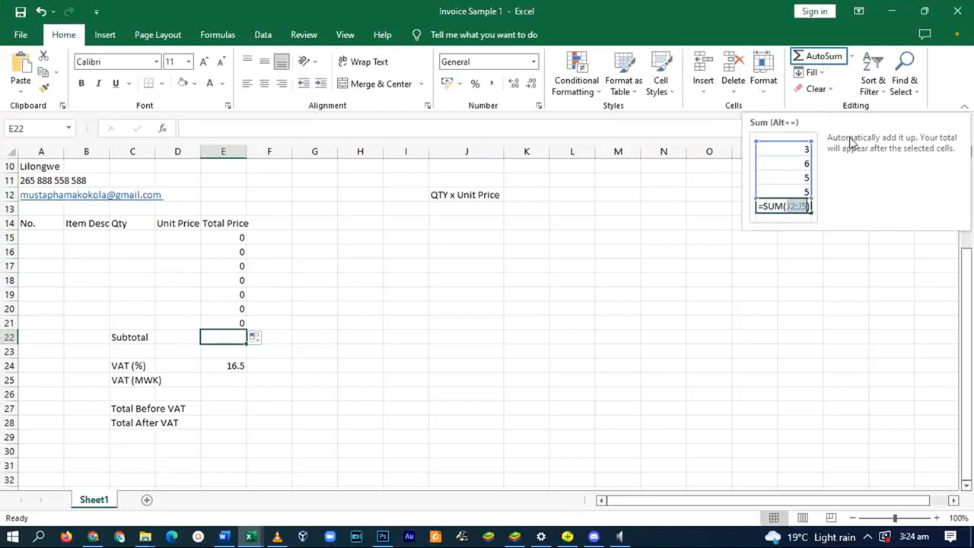
click(813, 56)
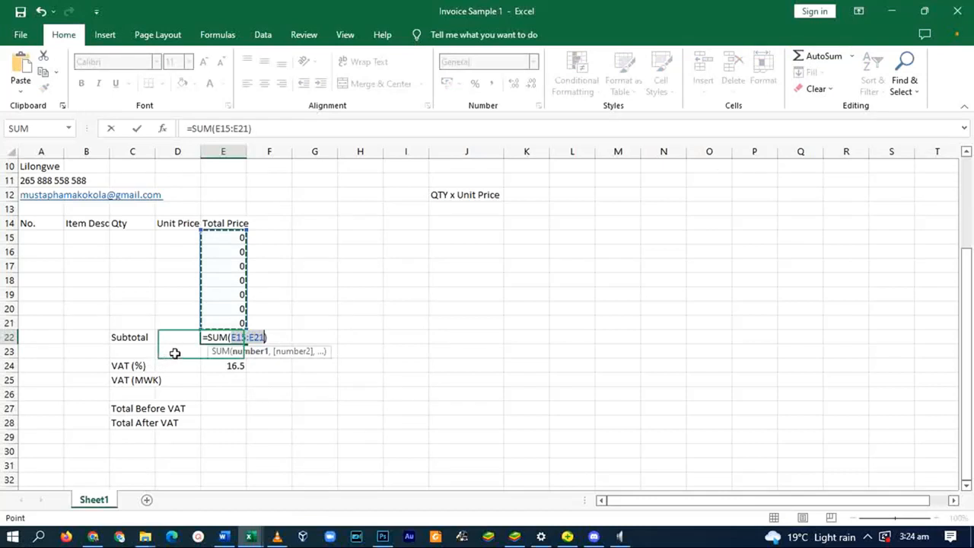
key(Return)
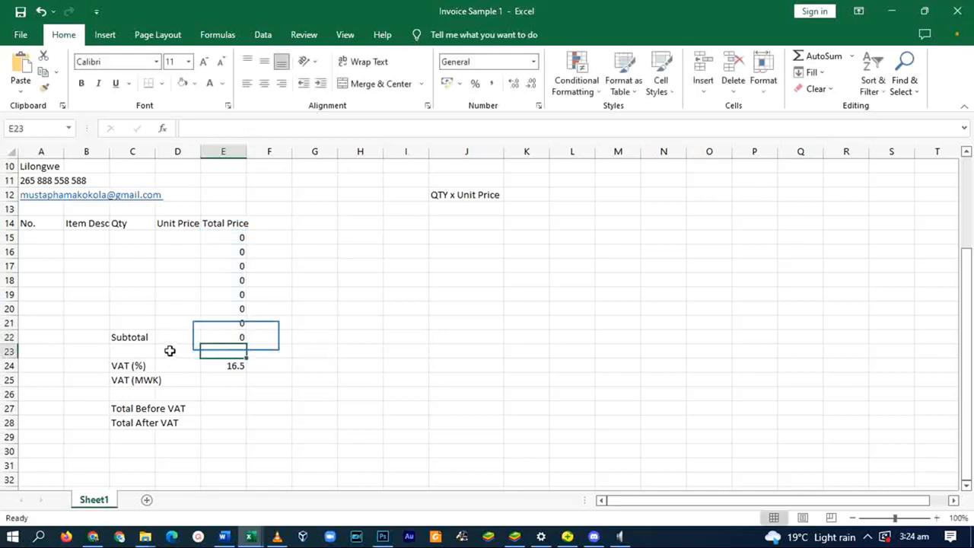
- Try out the 16.5/100 VAT calculation in spare cell J23, then clear it
click(226, 339)
scroll(220, 221, down, 1)
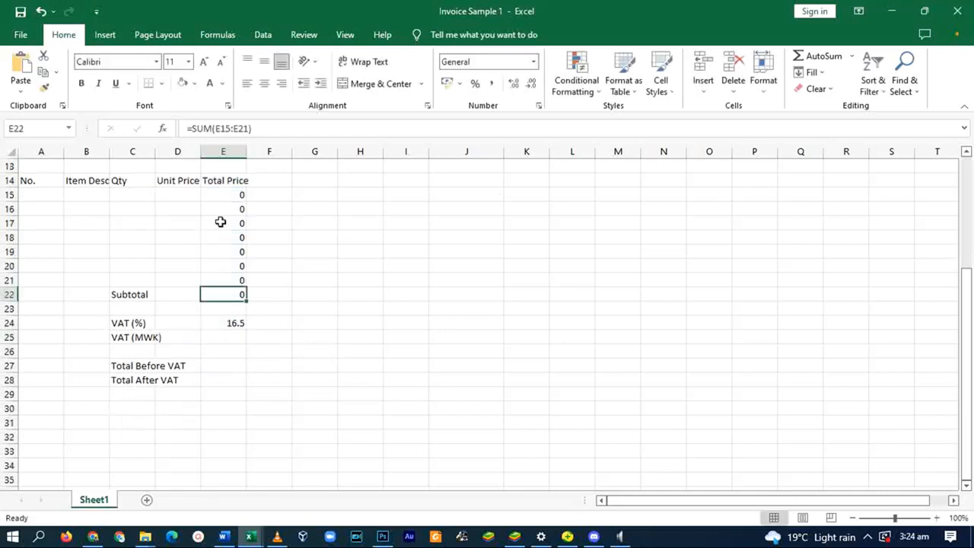
scroll(232, 279, down, 1)
click(228, 281)
key(Return)
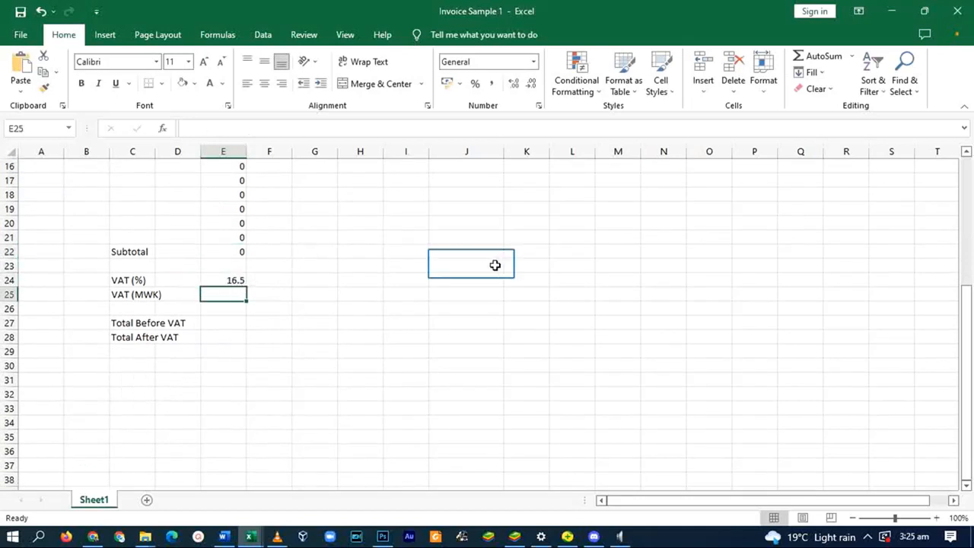
click(471, 263)
text(16.5/100*)
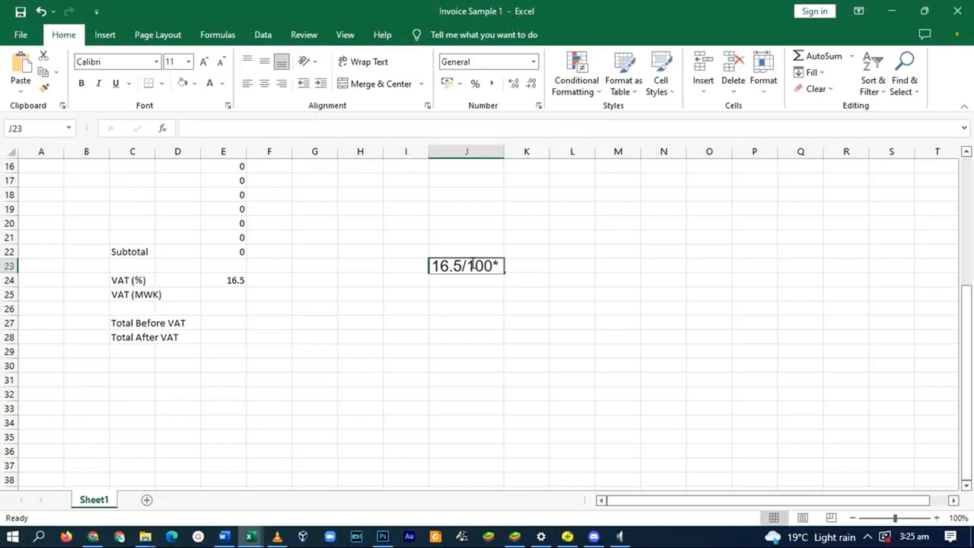
text(16.5/100*)
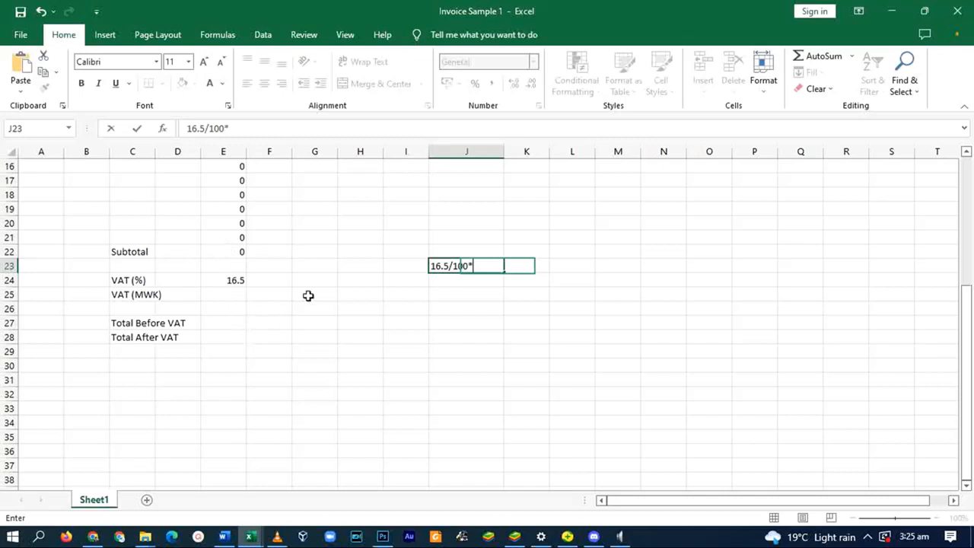
key(BackSpace)
key(BackSpace)
key(BackSpace)
key(BackSpace)
key(BackSpace)
key(BackSpace)
key(BackSpace)
key(BackSpace)
key(BackSpace)
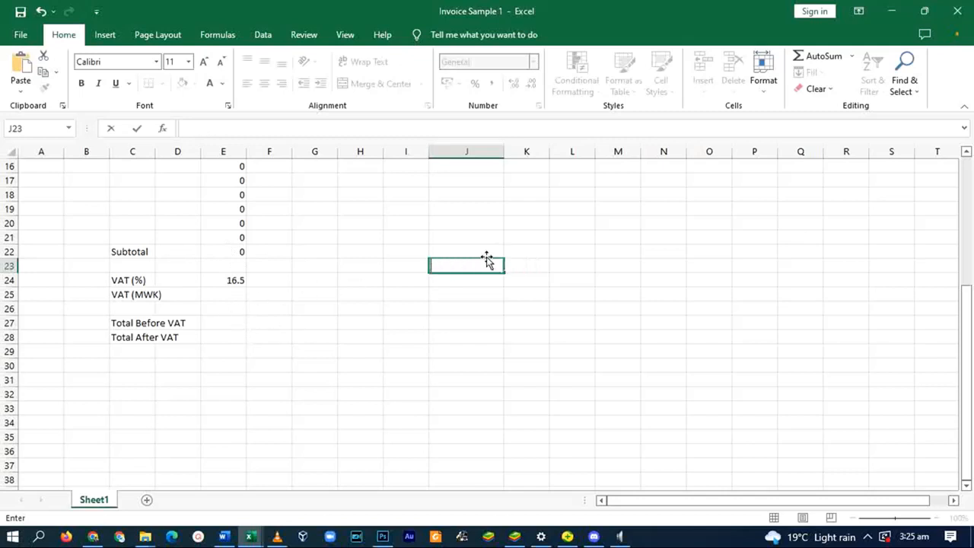
- Enter =SUM(16.5/100*E22 in E25 as the VAT (MWK) amount
click(232, 294)
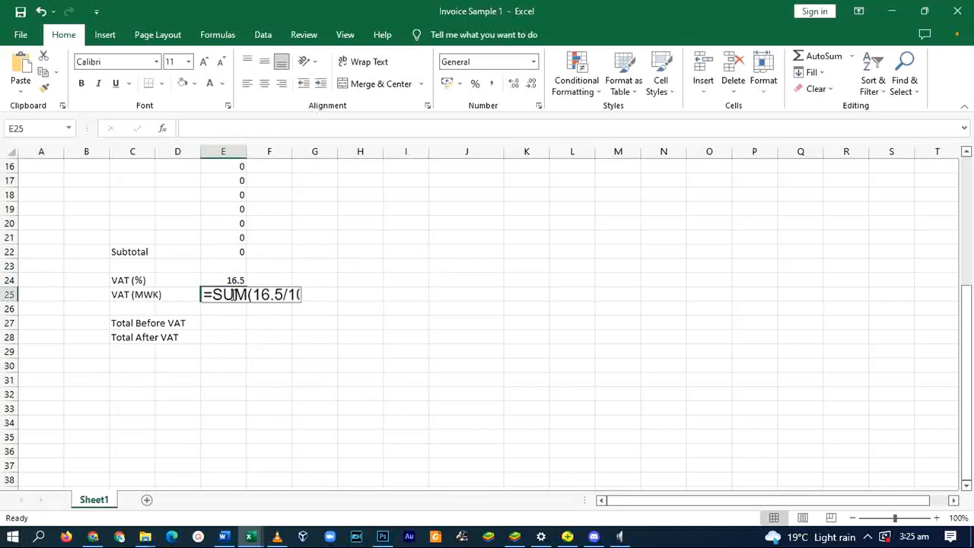
text(0*)
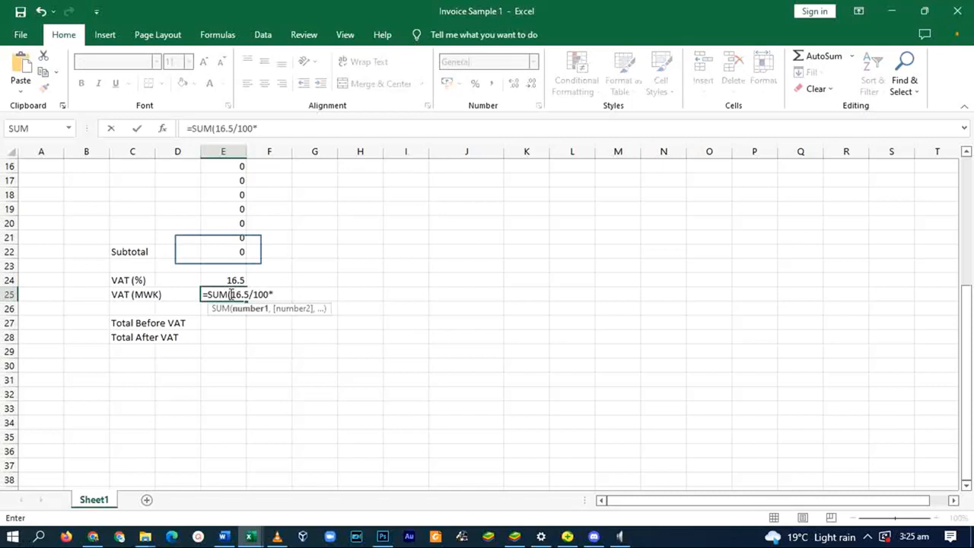
click(218, 250)
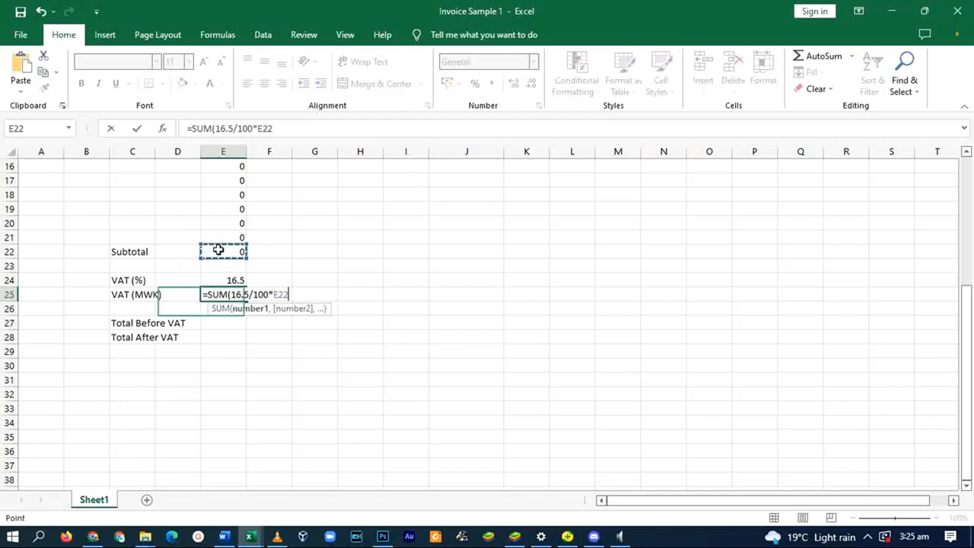
key(Return)
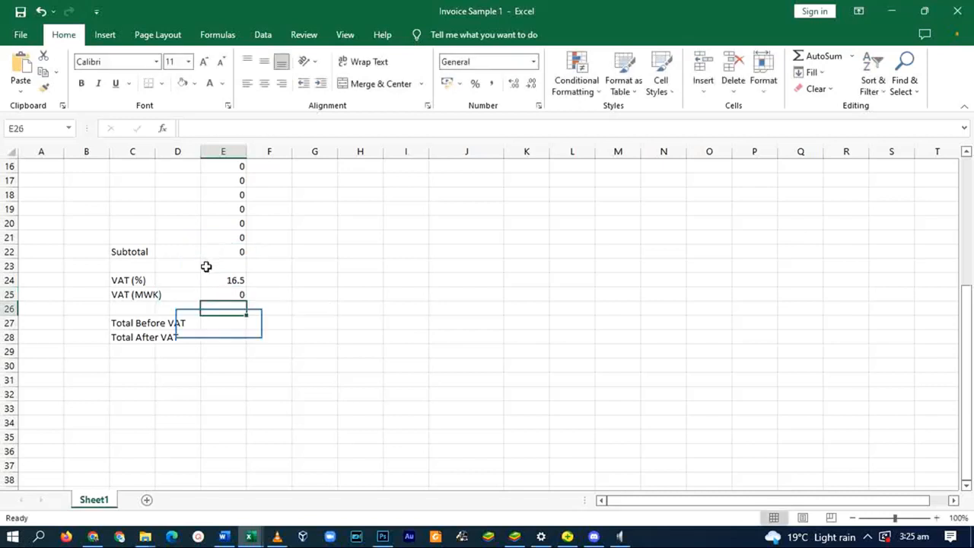
- Enter =SUM(E22-E25 in E27 so Total Before VAT is subtotal minus VAT
click(213, 323)
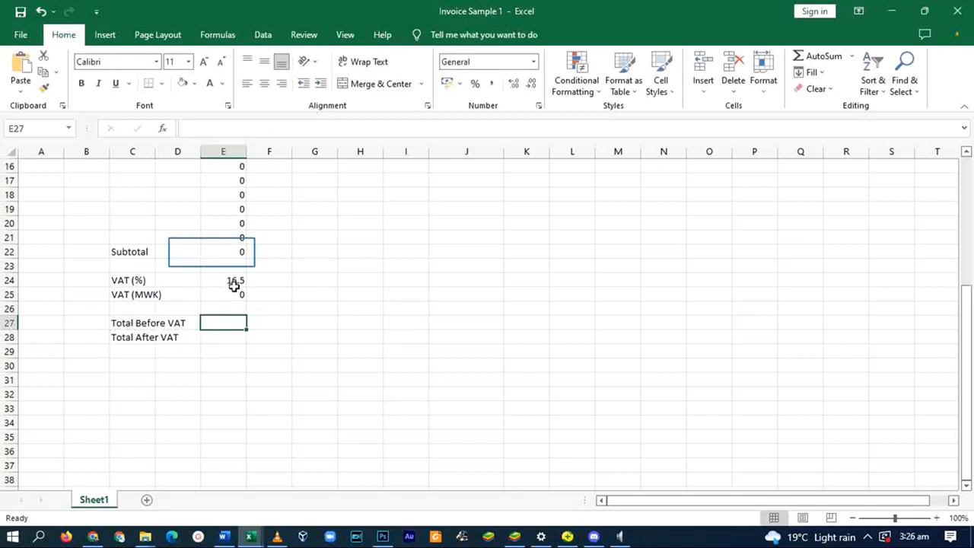
click(216, 251)
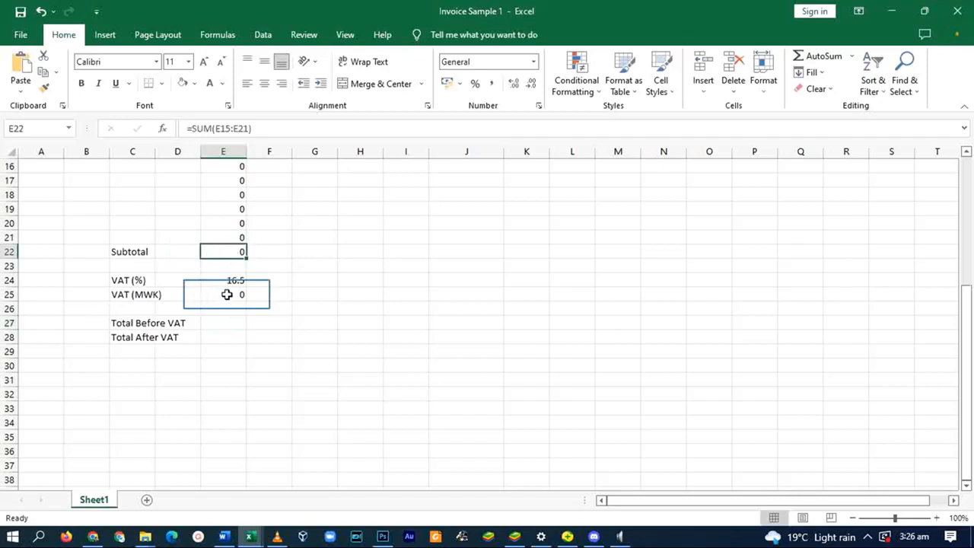
click(227, 324)
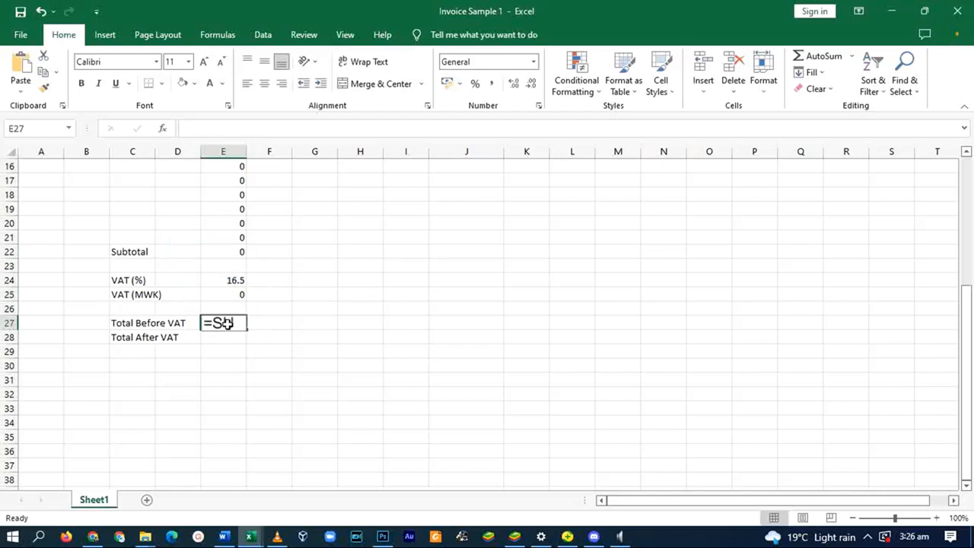
text(=SUM()
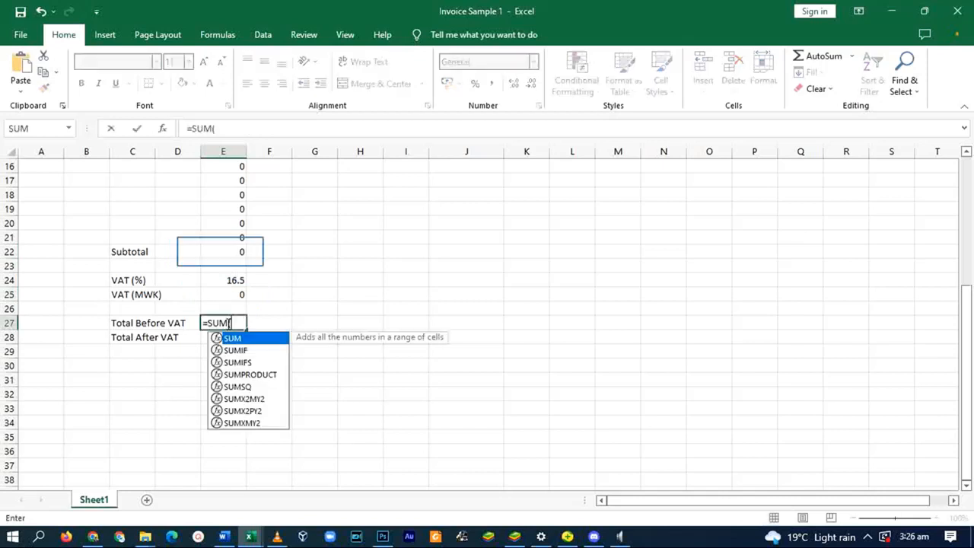
click(220, 252)
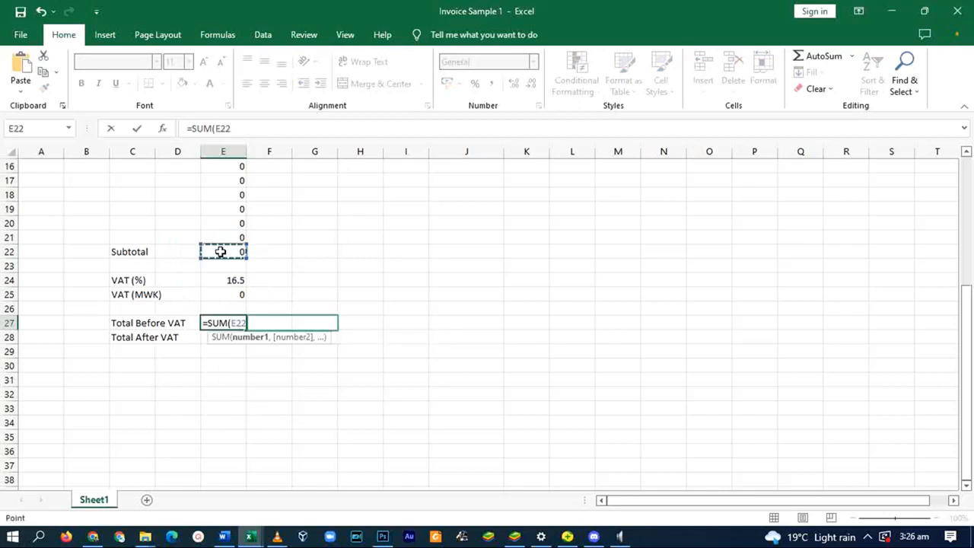
text(-)
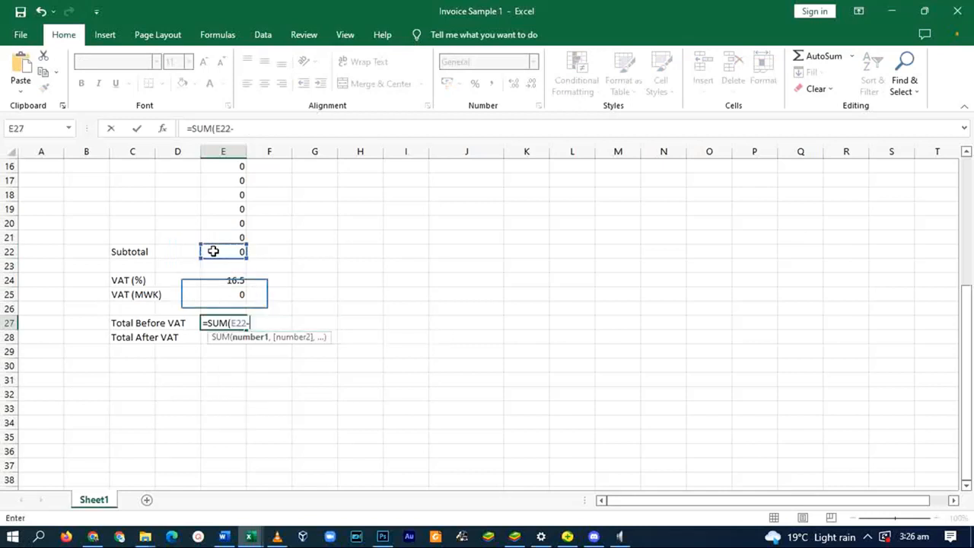
click(224, 293)
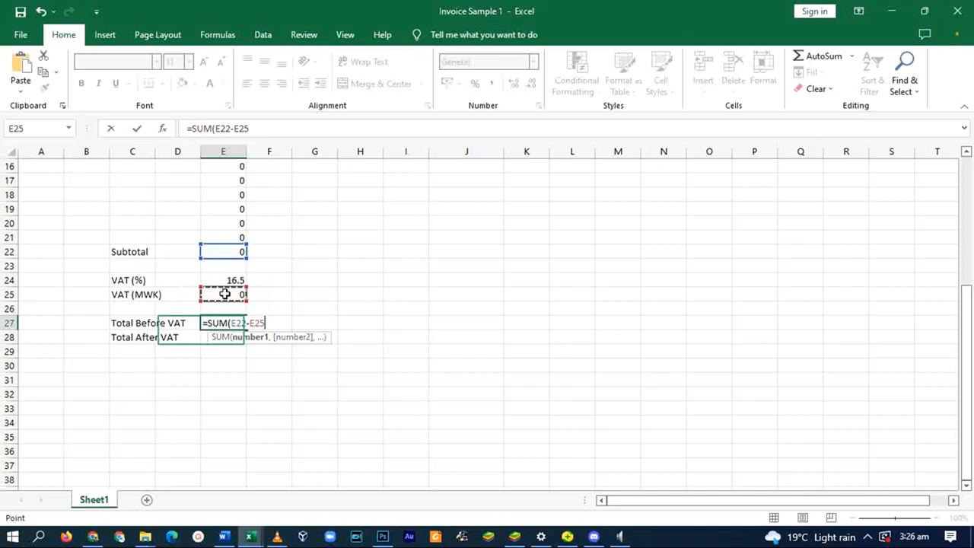
key(Return)
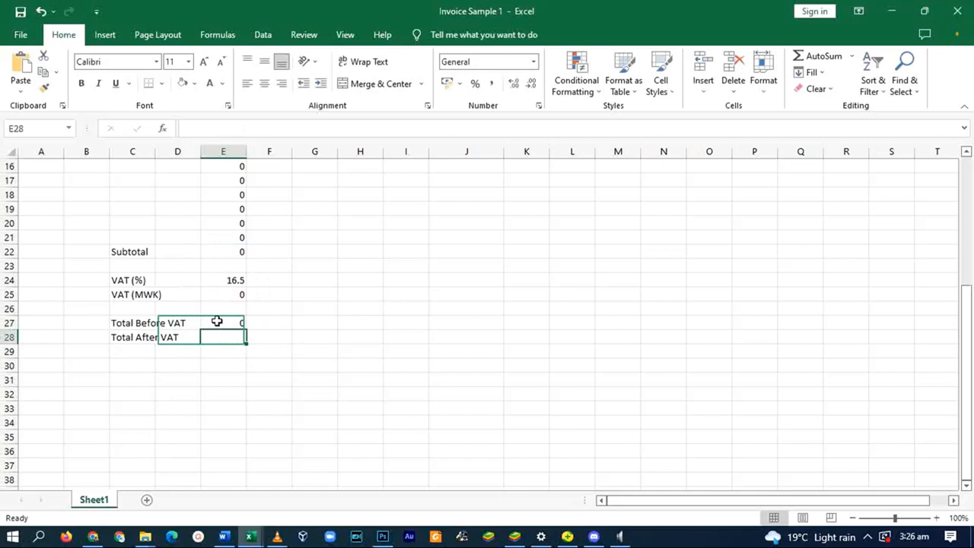
- Enter =SUM(E27,E25) in E28 so Total After VAT adds VAT back
text(=sum)
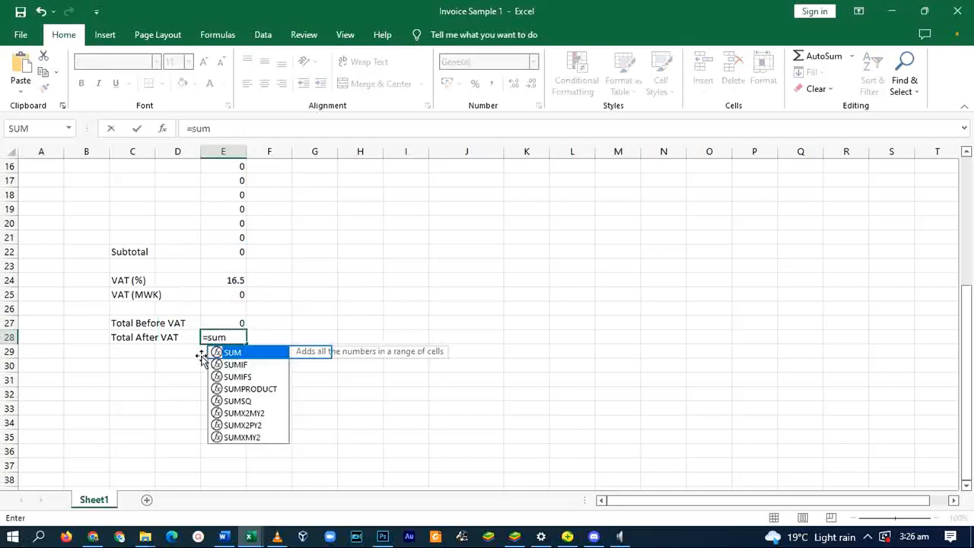
double_click(251, 353)
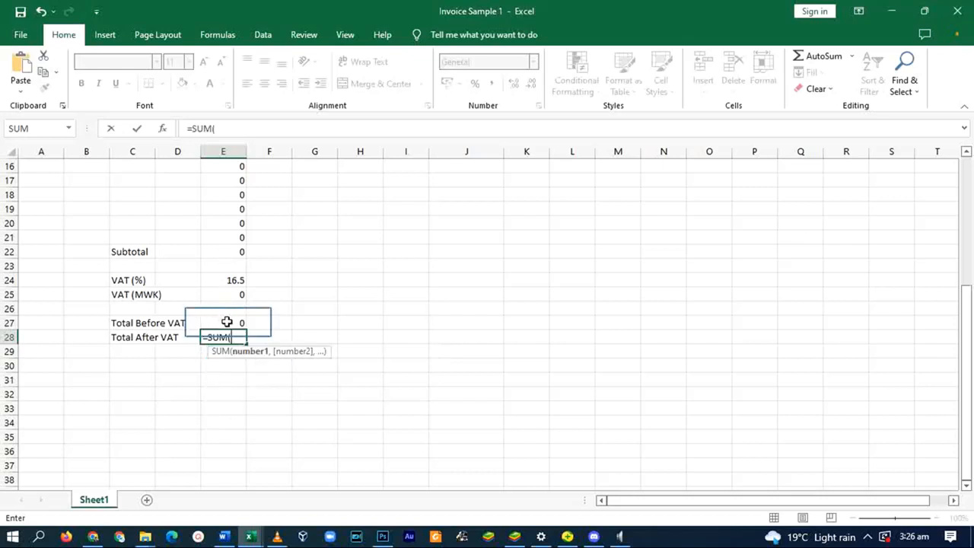
click(227, 322)
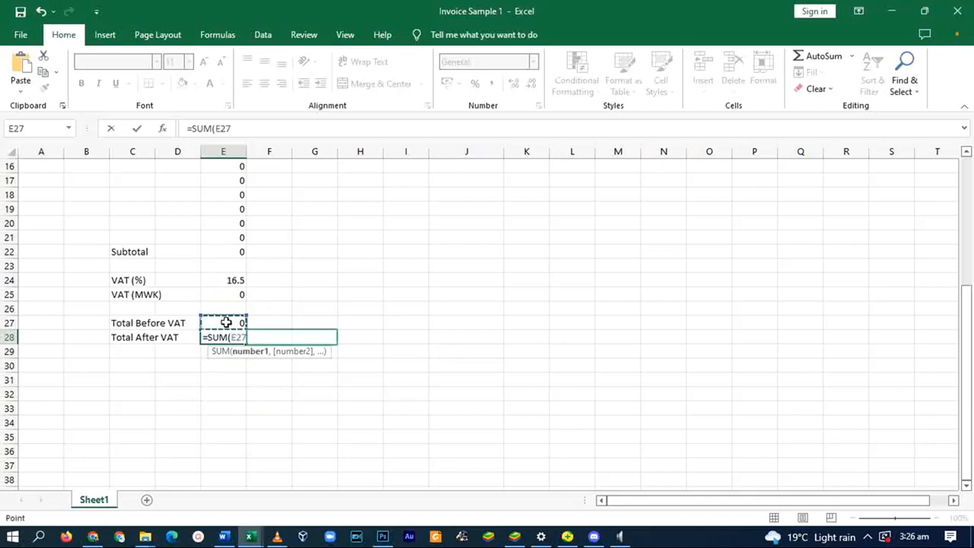
text(,)
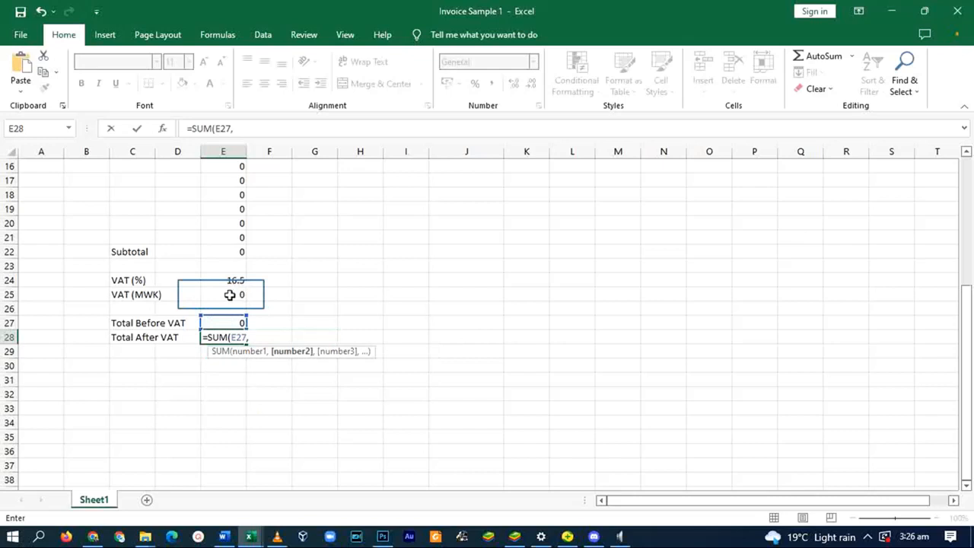
click(221, 294)
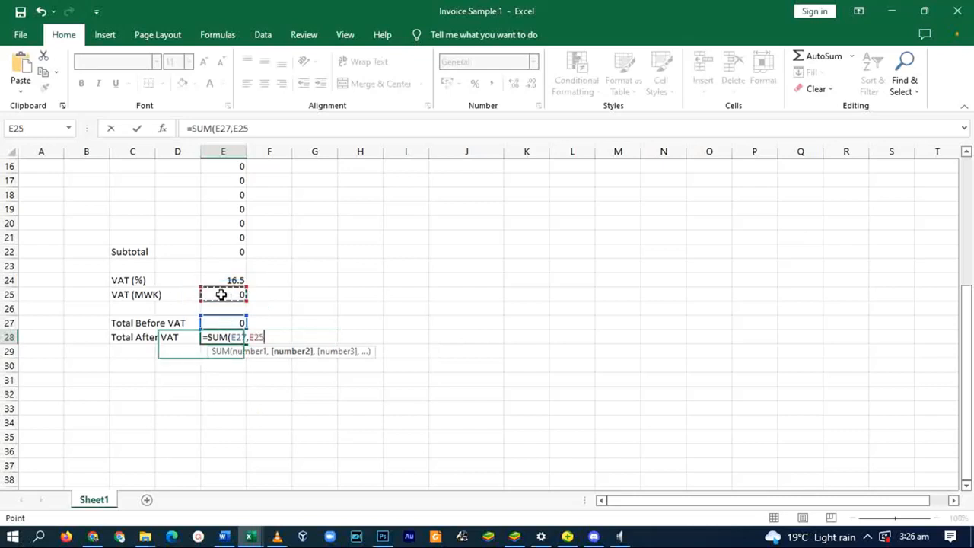
key(Return)
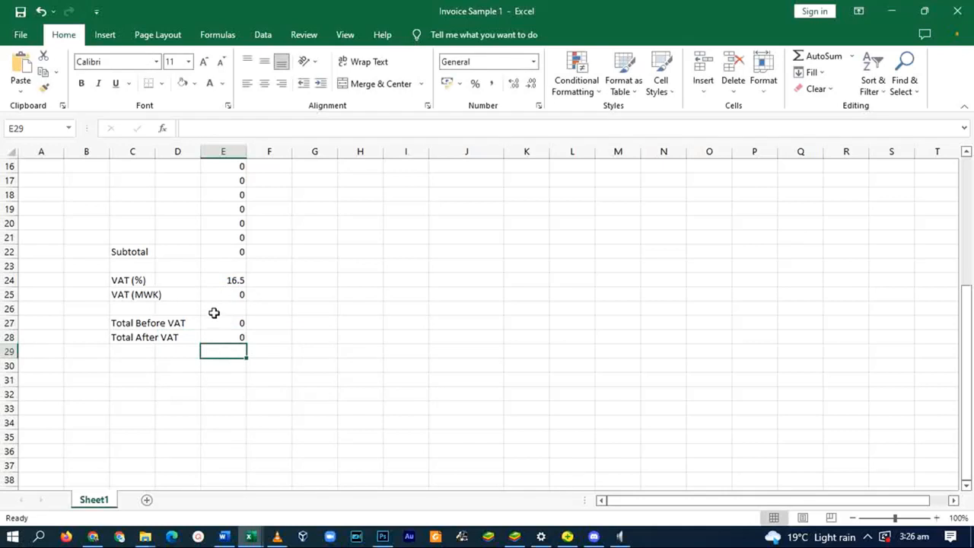
scroll(218, 337, up, 5)
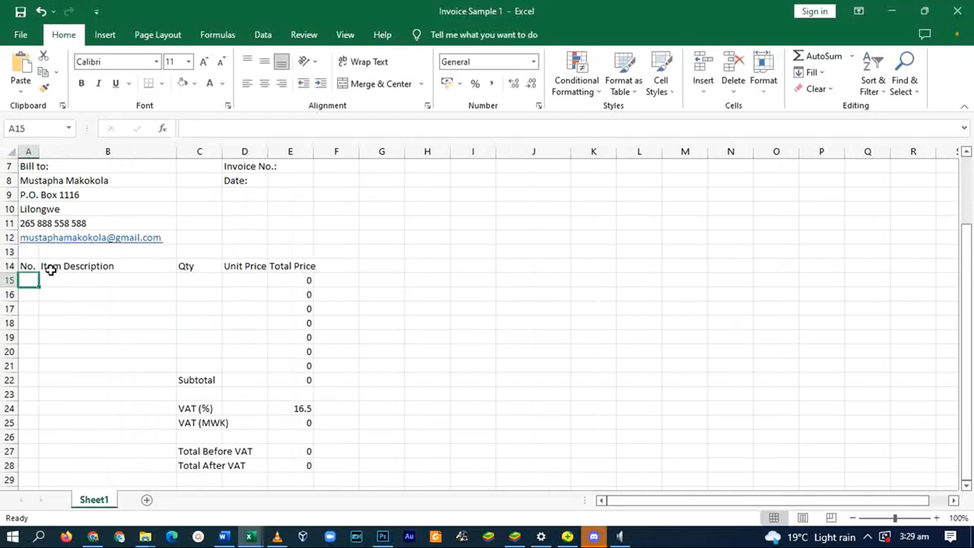
- Enter item 1 Mangoes (in KGs), 200 at 2500, and Guavas (in KGs), 60 at 3500
text(1)
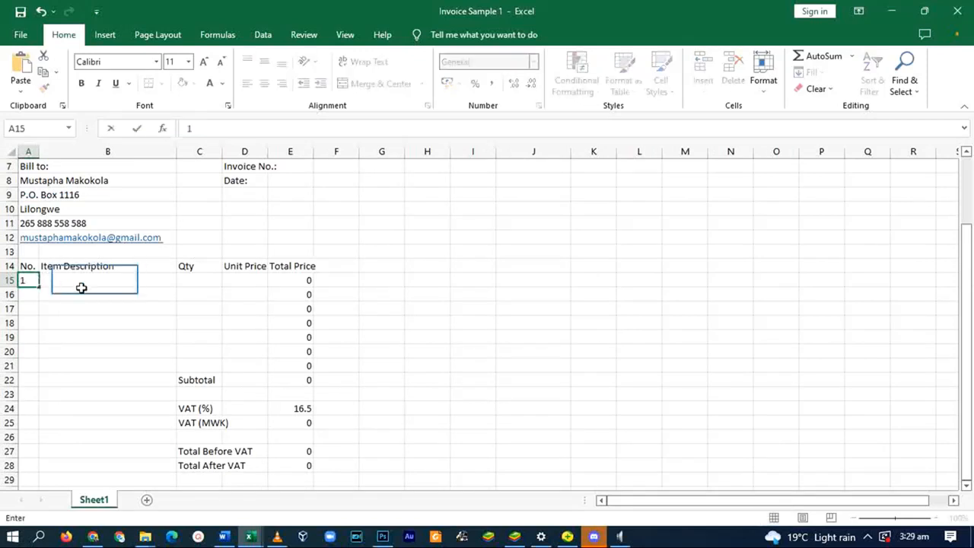
click(94, 279)
text(Mangoes (in KGs))
click(191, 279)
text(200)
click(244, 280)
text(2500)
click(70, 297)
text(Guavas (in KGs))
click(186, 300)
text(60)
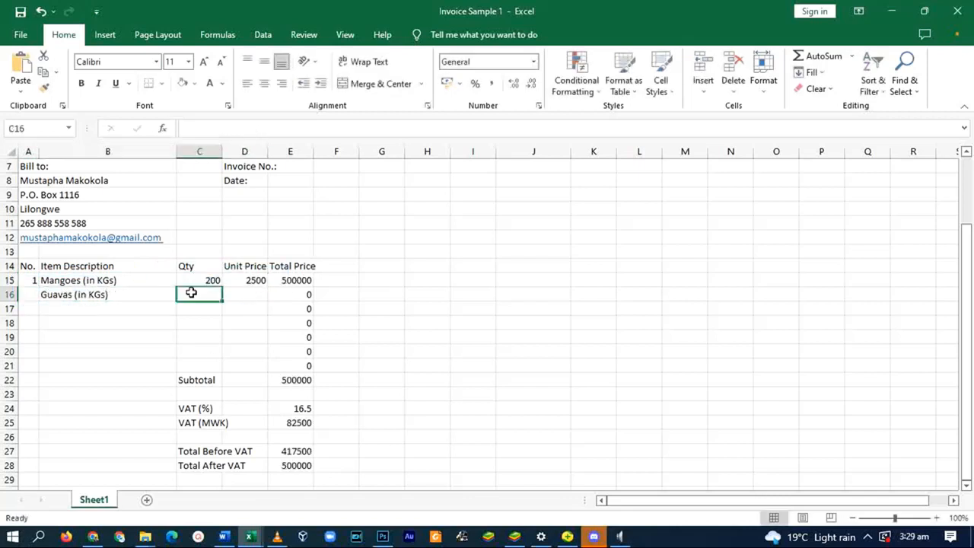
click(242, 299)
text(3500)
- Add Banana (Per Bunch), 70 at 1500, and Water Melon (Each), 130 at 1700
click(58, 308)
text(Banana (Per Bunch))
click(199, 309)
text(70)
click(244, 308)
text(1500)
click(75, 322)
text(on (Each))
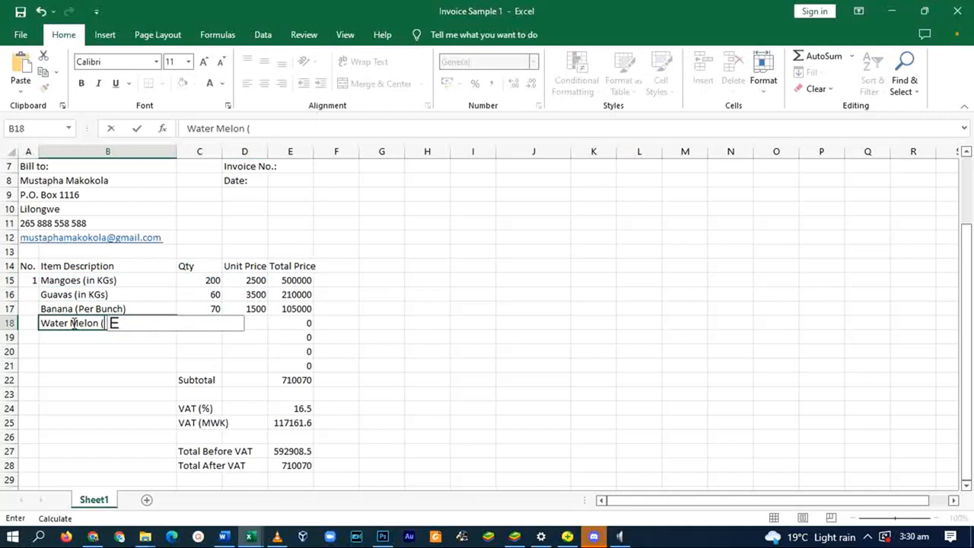
key(Tab)
text(130)
key(Tab)
text(1700)
key(Return)
- Add Sweet Potato (Per Bucket) with quantity 150 and unit price 1200
text(P)
key(BackSpace)
text(Sweet Potato (Per Bucket))
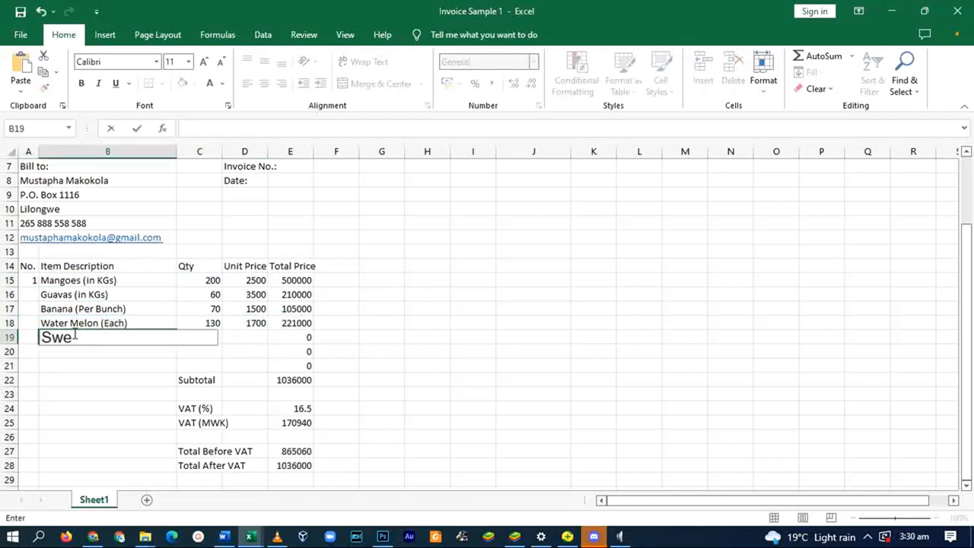
key(Tab)
text(150)
key(Tab)
text(1200)
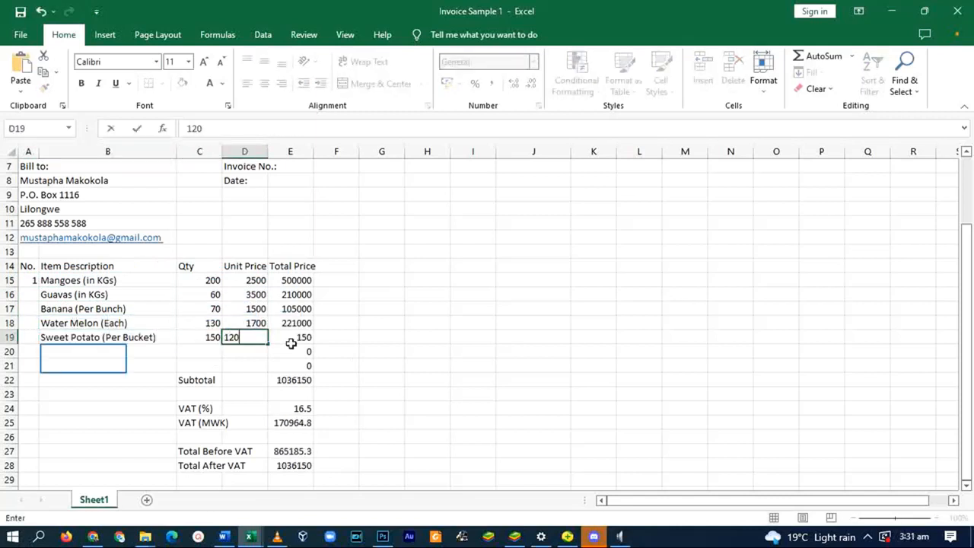
key(Return)
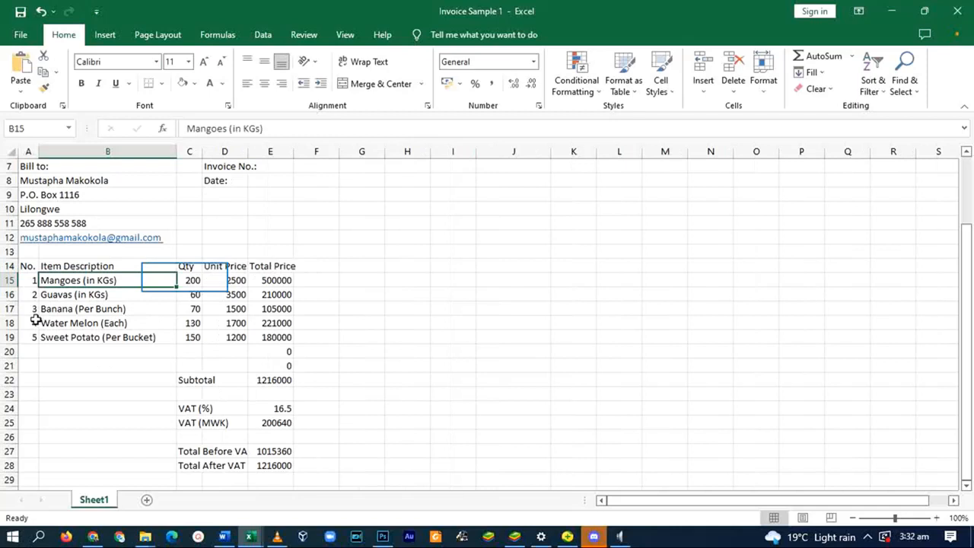
click(182, 280)
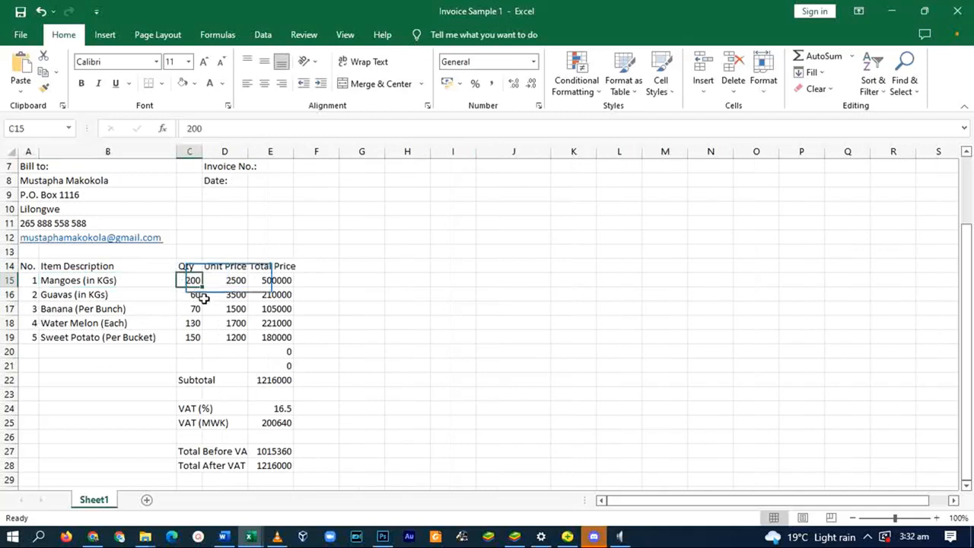
click(228, 280)
click(262, 283)
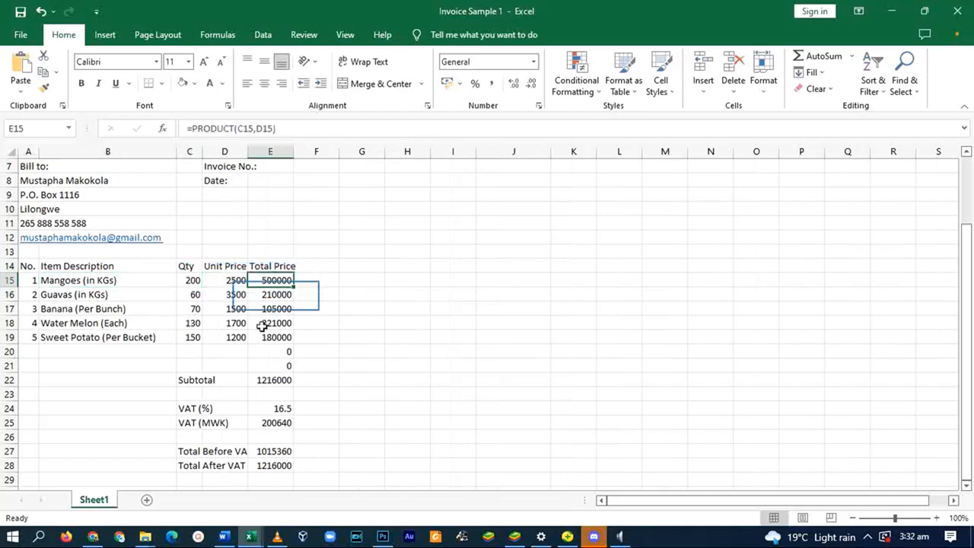
click(275, 301)
click(278, 324)
click(267, 378)
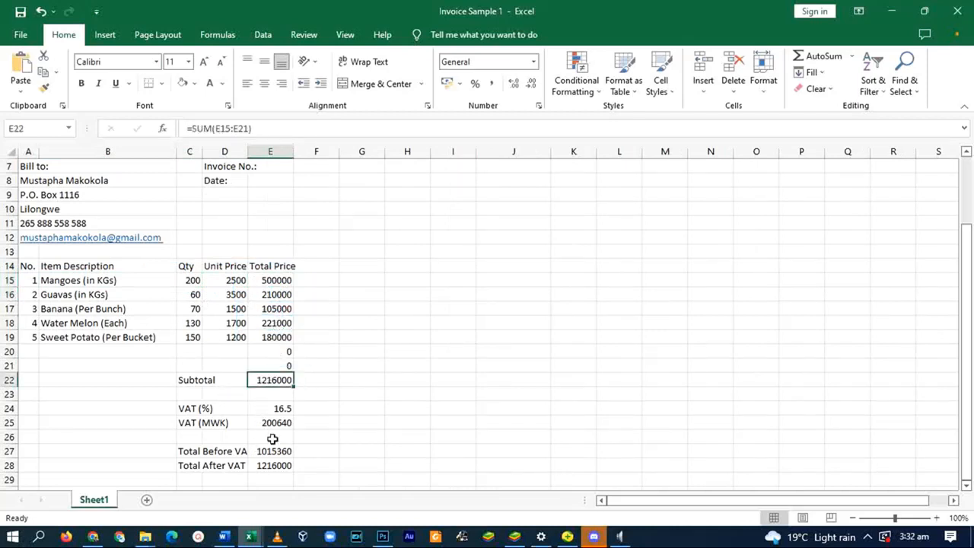
scroll(304, 439, down, 1)
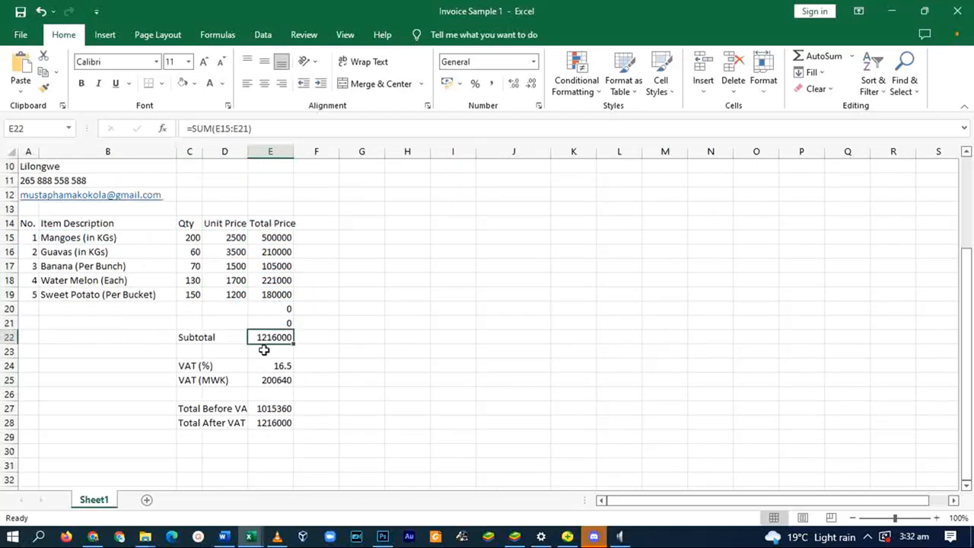
click(275, 384)
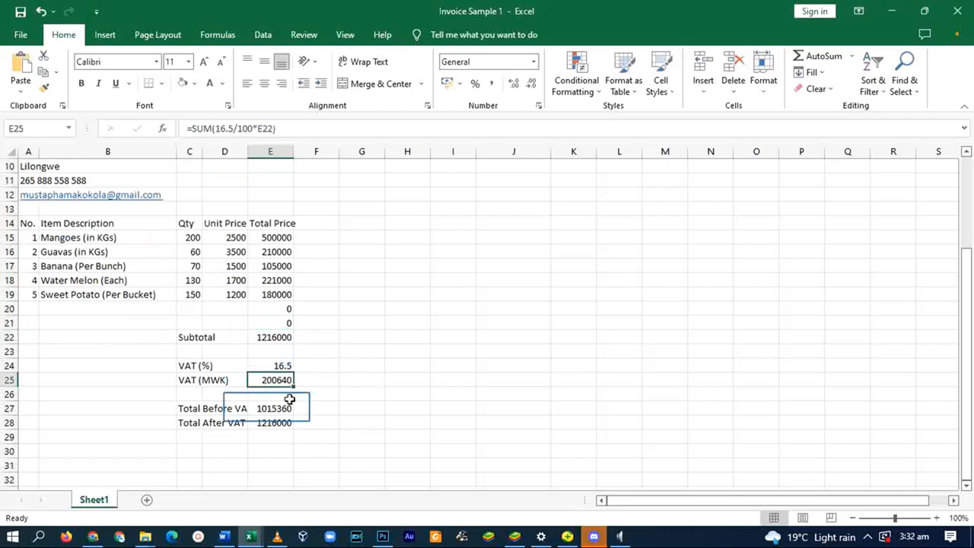
click(268, 409)
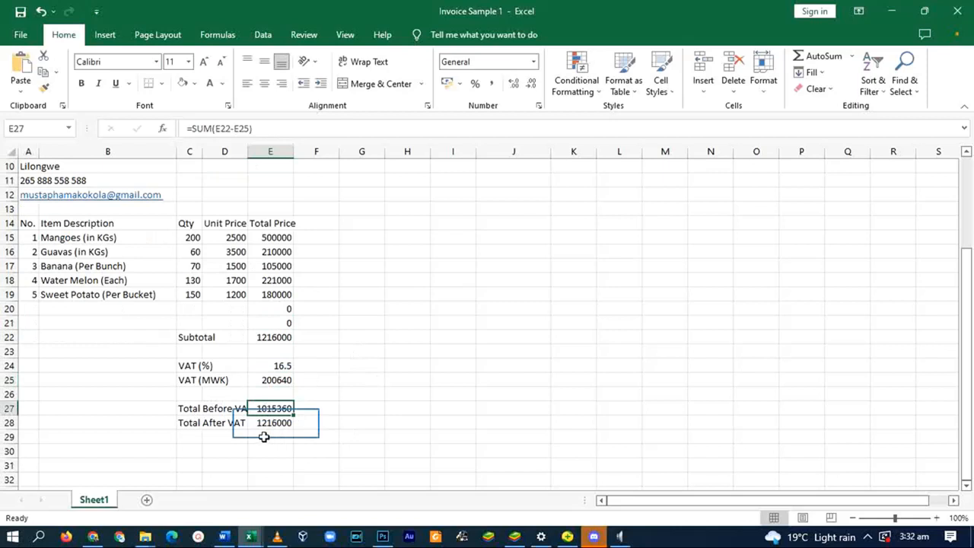
click(274, 424)
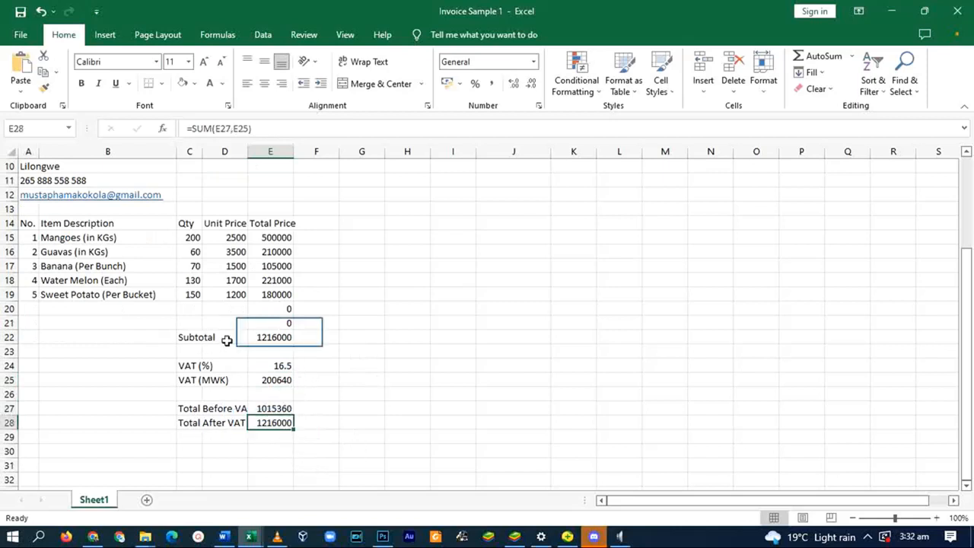
click(274, 337)
click(281, 423)
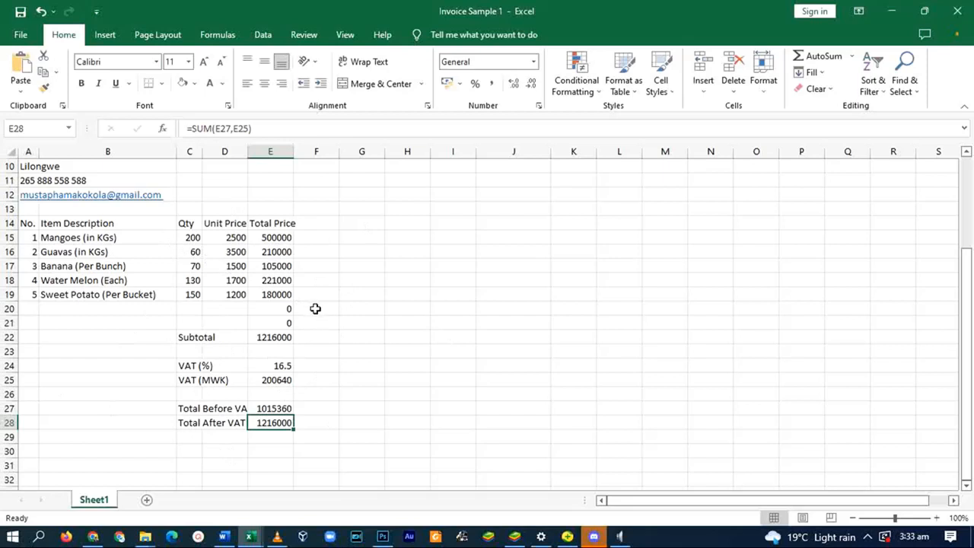
- Give the company name and Bill to rows a navy fill with white text
scroll(214, 343, up, 3)
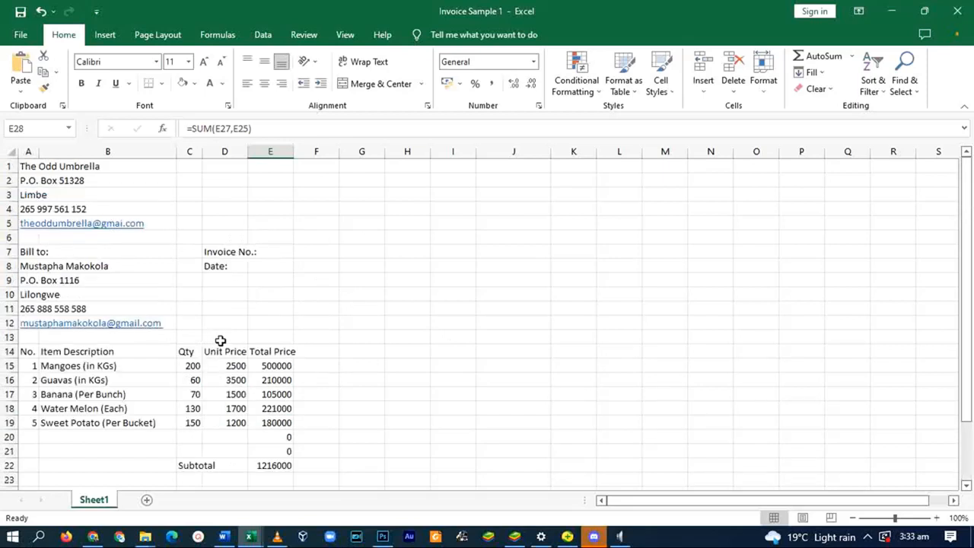
scroll(281, 348, down, 5)
scroll(281, 348, up, 5)
drag(27, 166, 267, 166)
click(182, 83)
click(210, 84)
double_click(204, 62)
click(82, 84)
drag(37, 254, 268, 257)
click(182, 83)
click(210, 83)
- Make the item header and Subtotal rows navy with bold white text
scroll(60, 270, down, 1)
drag(28, 310, 270, 309)
click(81, 84)
click(182, 84)
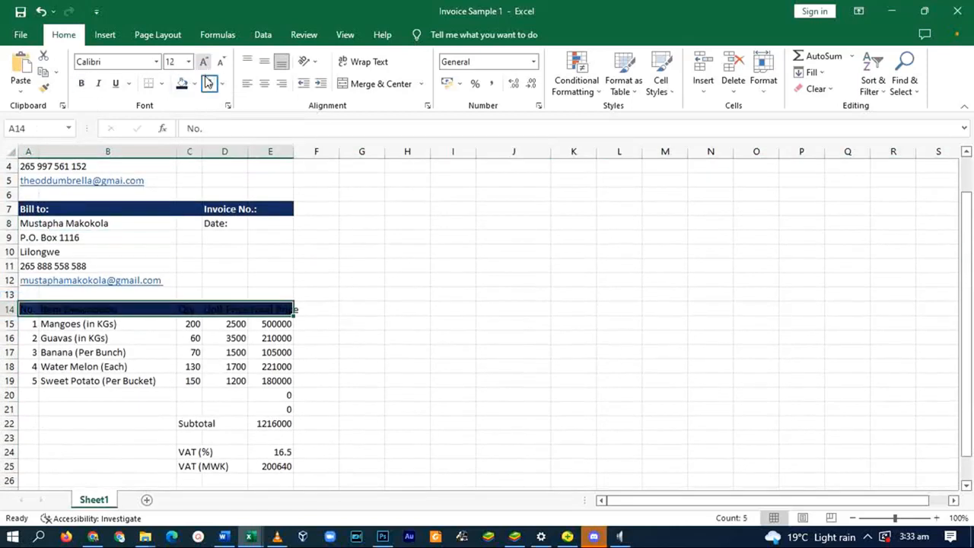
click(210, 84)
scroll(74, 337, down, 2)
click(270, 338)
drag(28, 338, 270, 339)
click(182, 83)
click(210, 84)
click(81, 83)
- Fill VAT rows light orange with dark red text, total rows dark red with bold white text
drag(181, 367, 279, 380)
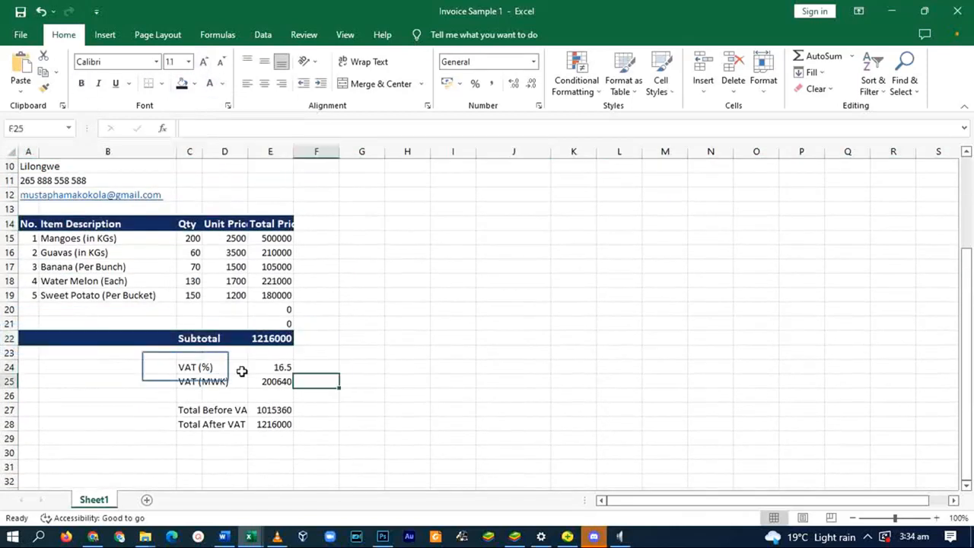
click(195, 84)
click(243, 148)
drag(195, 412, 274, 424)
click(194, 84)
click(182, 195)
click(211, 84)
click(81, 83)
drag(187, 367, 276, 382)
click(222, 84)
click(233, 211)
- Extend the red fill across the full Total After VAT and Total Before VAT rows
scroll(202, 297, up, 3)
click(224, 270)
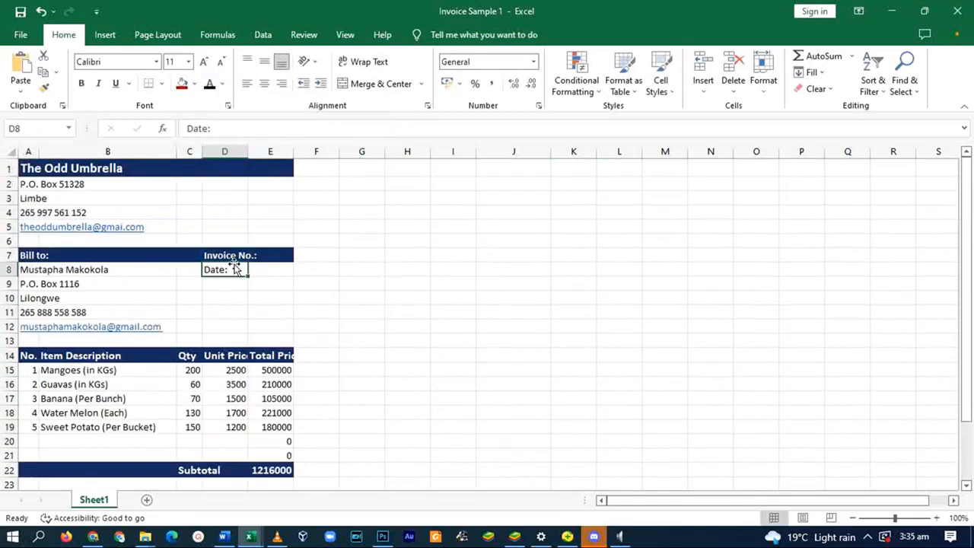
scroll(311, 289, down, 2)
scroll(308, 263, up, 3)
scroll(315, 261, down, 5)
scroll(33, 338, up, 5)
scroll(33, 339, down, 5)
drag(33, 340, 277, 341)
click(183, 86)
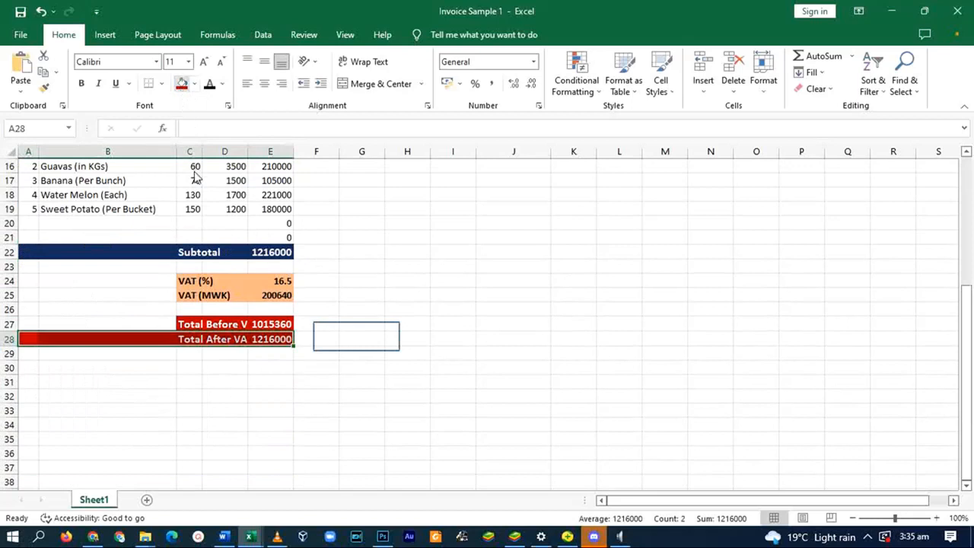
click(357, 339)
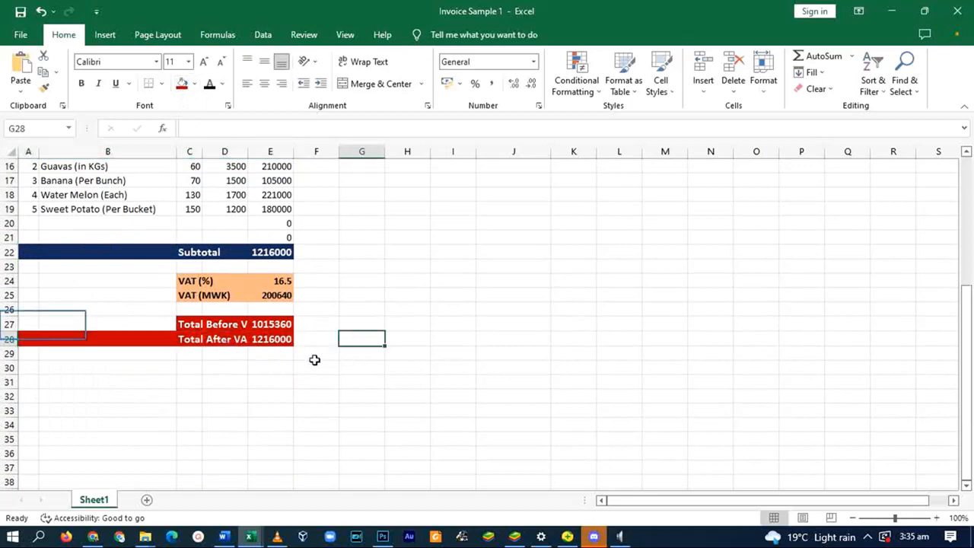
click(26, 325)
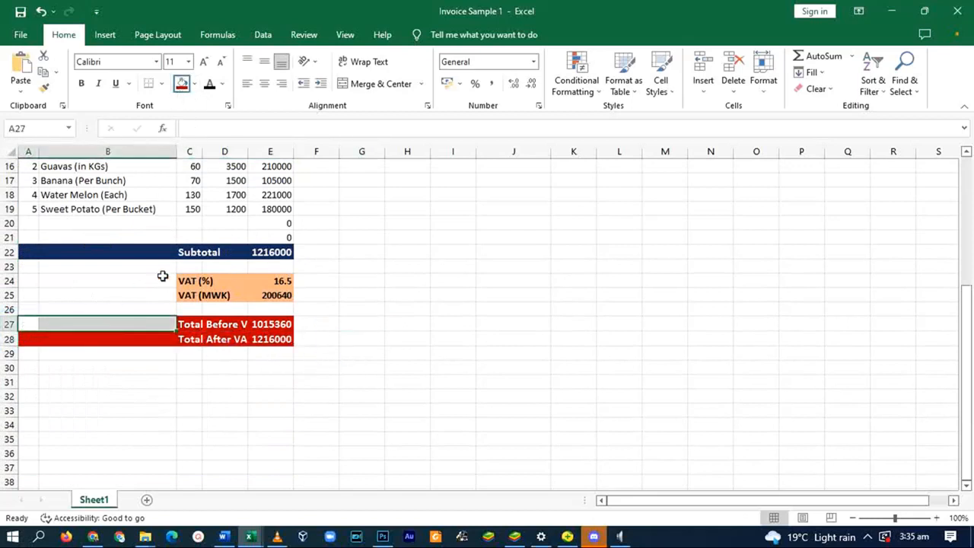
click(182, 86)
click(358, 309)
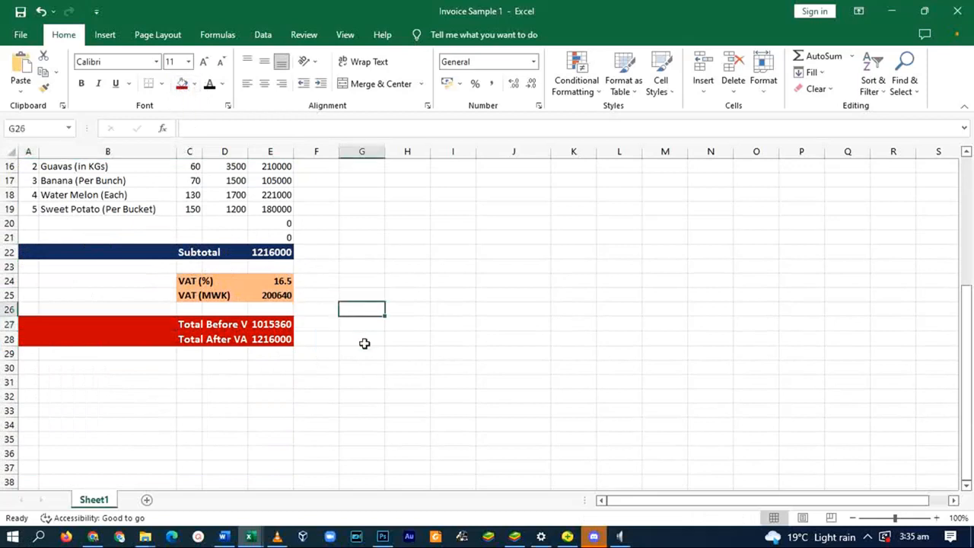
scroll(301, 346, up, 5)
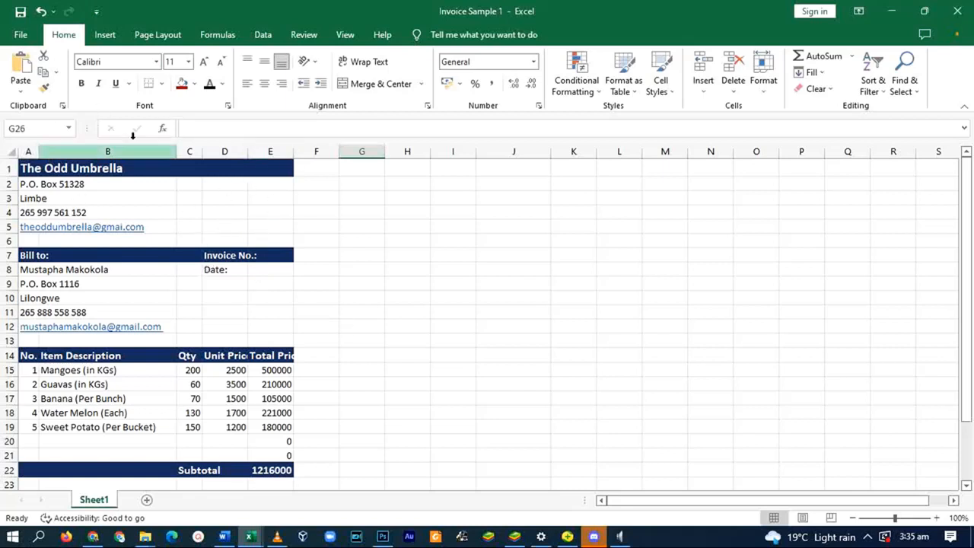
- Insert the logo picture from this device, shrink it to about 3 cm, and place it top right
click(105, 34)
click(163, 69)
click(207, 124)
scroll(296, 243, down, 5)
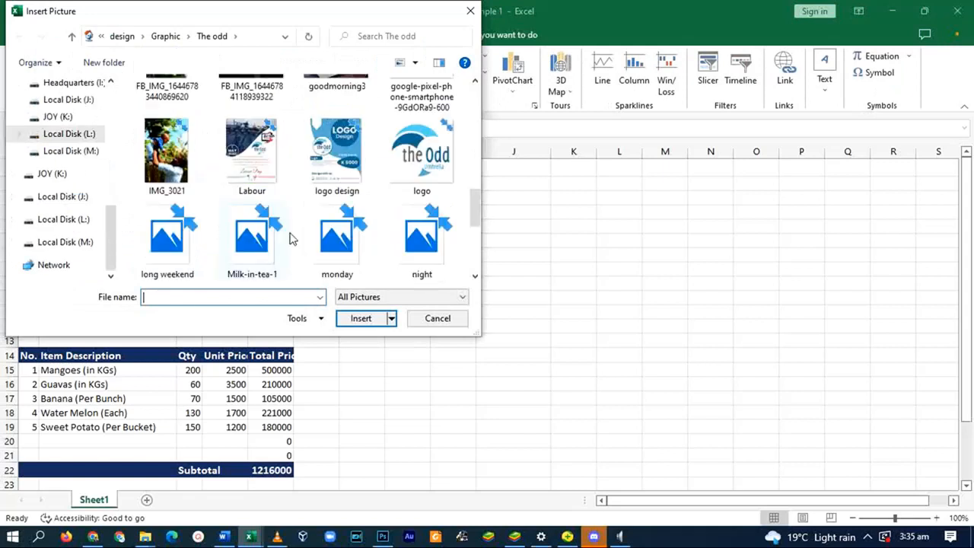
scroll(296, 243, down, 5)
double_click(335, 229)
scroll(502, 259, down, 4)
drag(337, 344, 569, 460)
drag(723, 472, 502, 261)
drag(344, 156, 593, 402)
drag(638, 443, 248, 179)
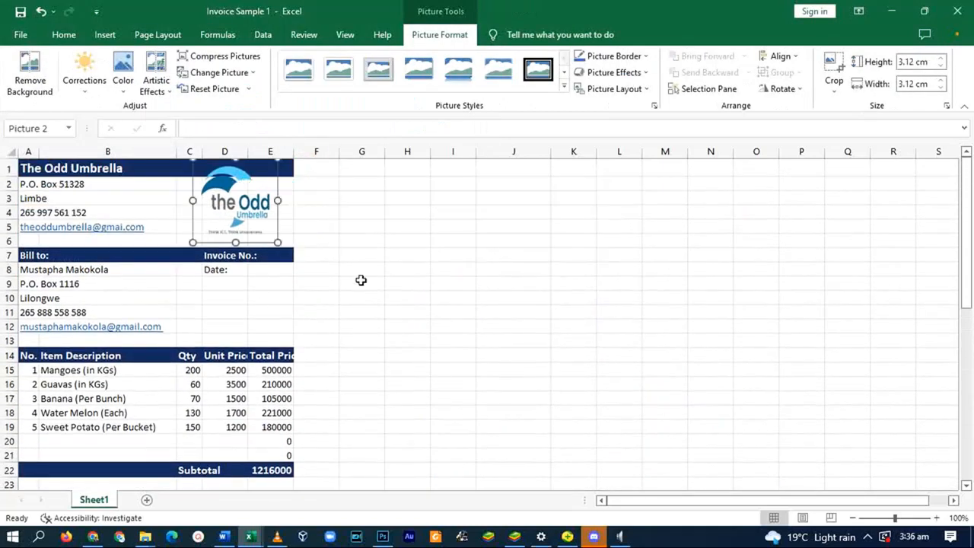
scroll(361, 279, down, 3)
click(405, 264)
- Select the blank cells left of the VAT rows to review the banding
scroll(516, 324, down, 7)
scroll(672, 320, up, 8)
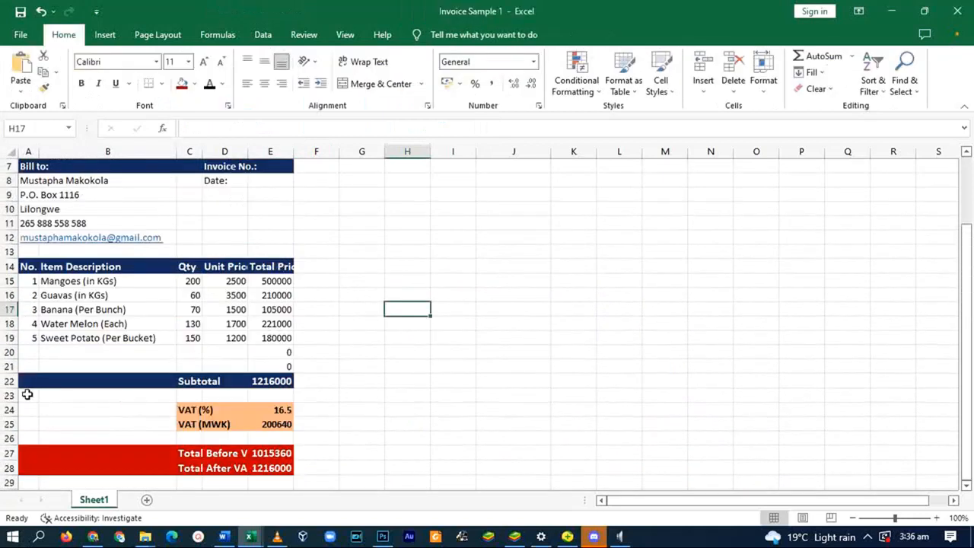
drag(22, 395, 80, 436)
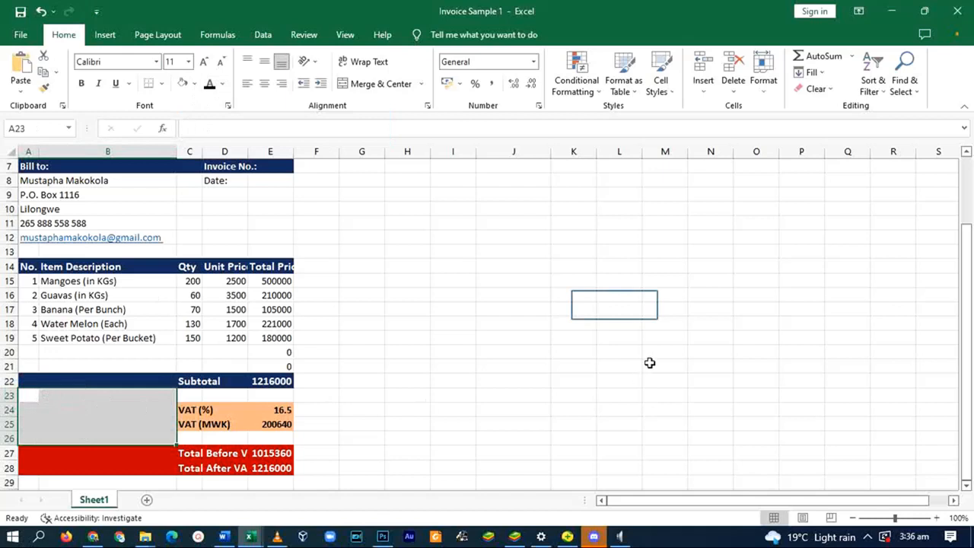
key(Right)
drag(51, 412, 50, 420)
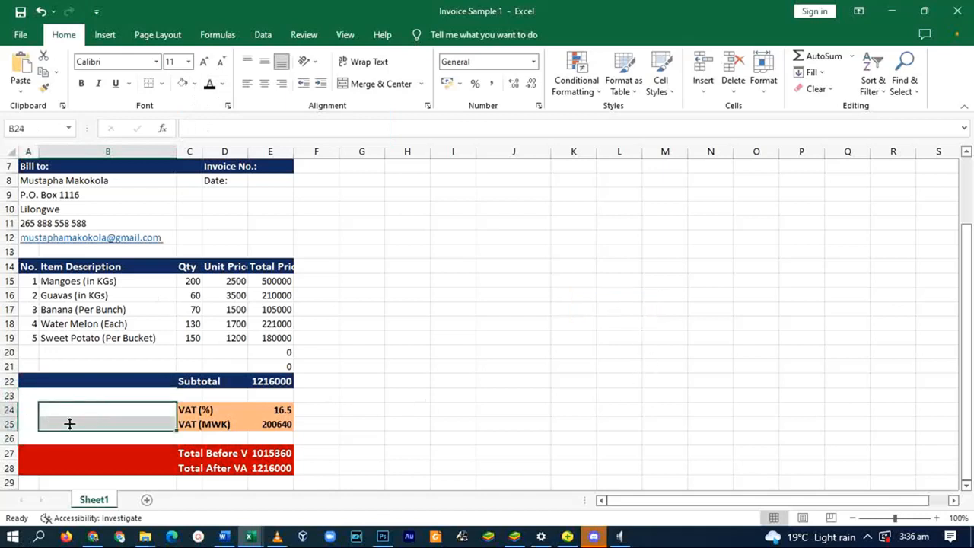
scroll(417, 270, down, 2)
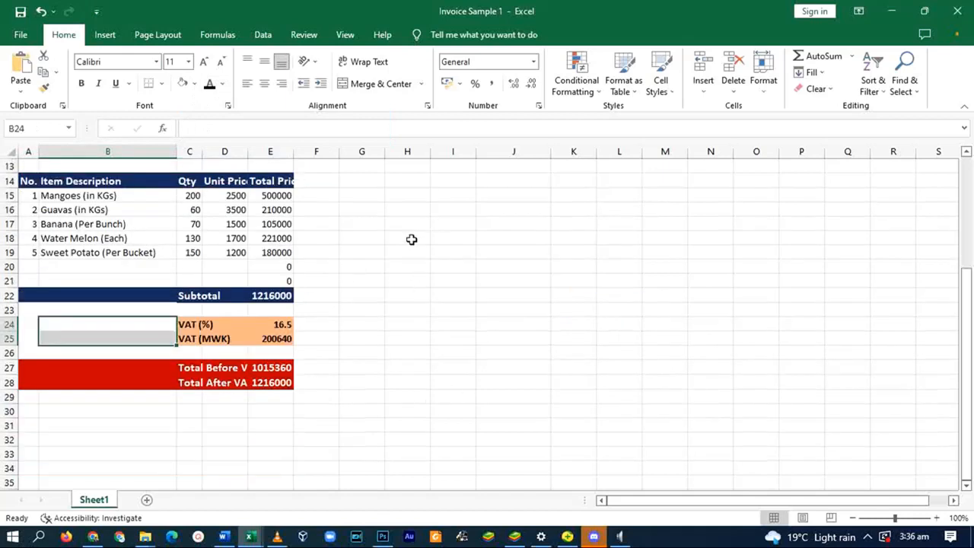
scroll(414, 232, up, 1)
click(364, 239)
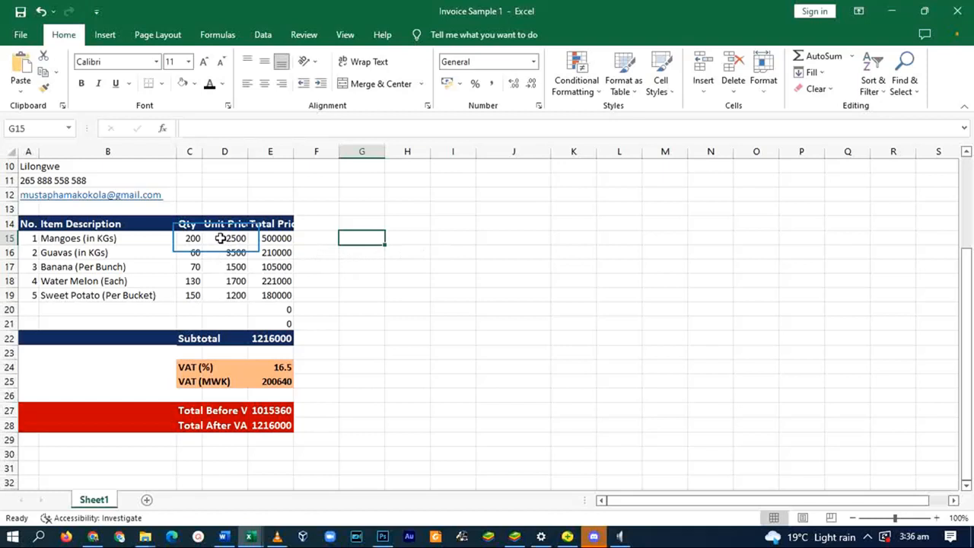
- Format unit and total prices D15:E21 as MWK currency with distributed alignment
drag(223, 239, 261, 323)
click(539, 106)
click(204, 258)
click(348, 288)
click(239, 209)
click(284, 257)
click(232, 342)
click(283, 285)
click(233, 339)
click(255, 301)
click(449, 503)
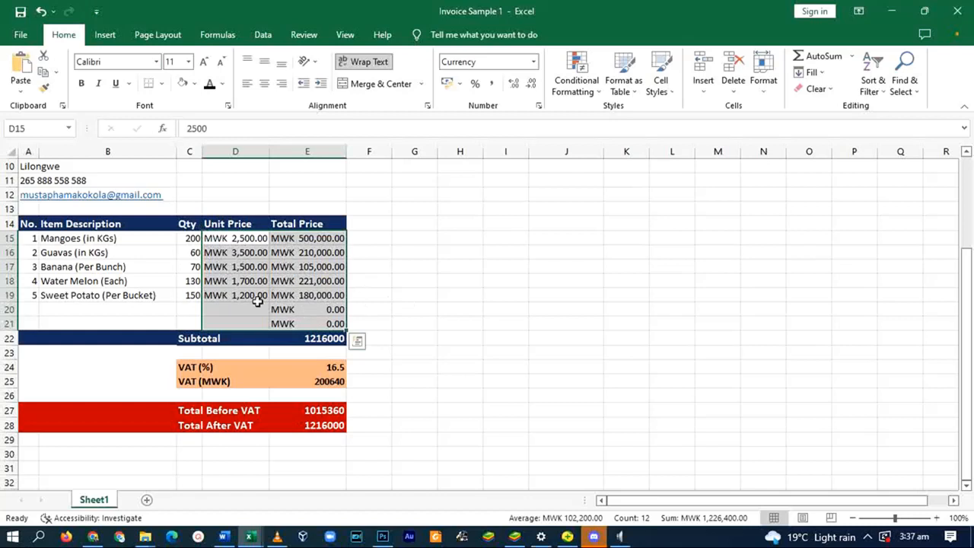
- Review the E22:E28 summary amounts and set VAT percentage E24 to a right-aligned Number
scroll(333, 316, down, 1)
click(319, 298)
drag(306, 295, 319, 379)
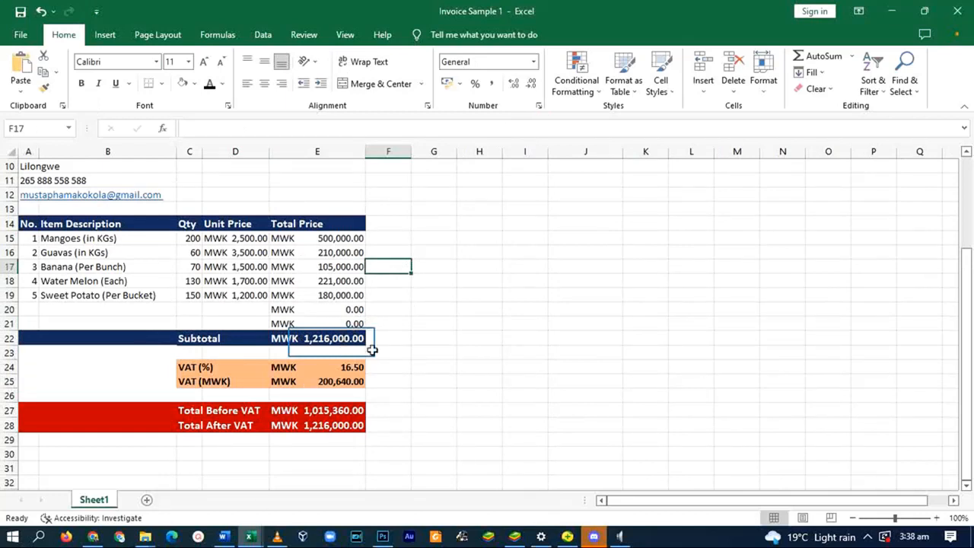
click(329, 341)
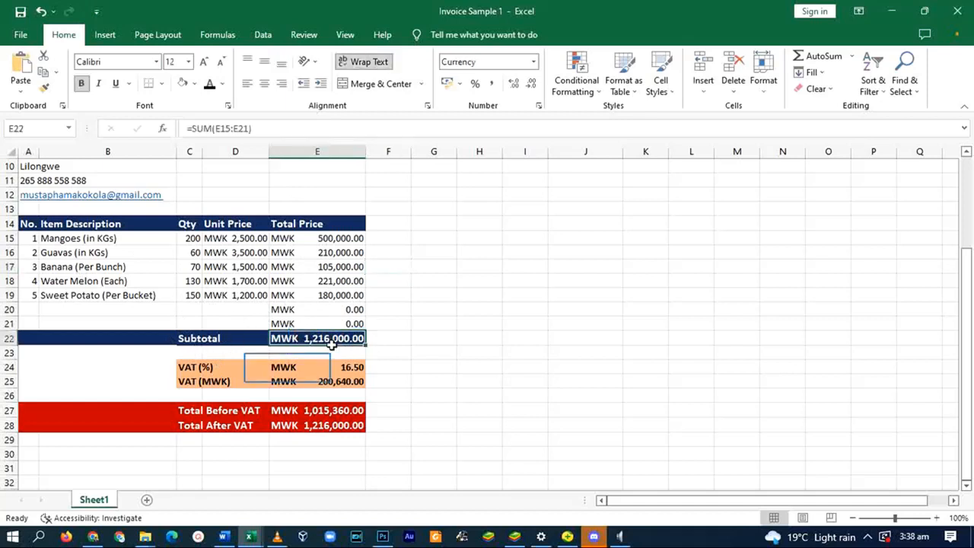
click(297, 370)
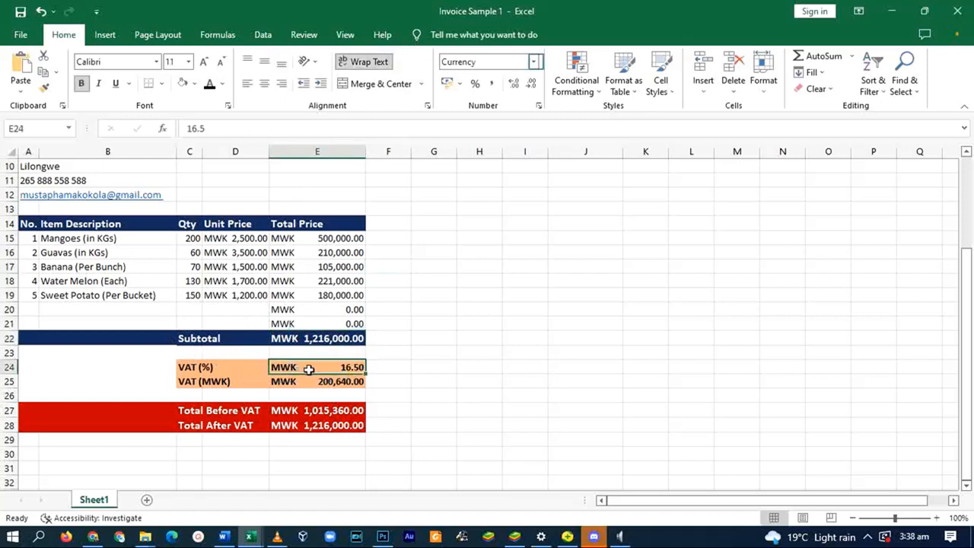
click(503, 126)
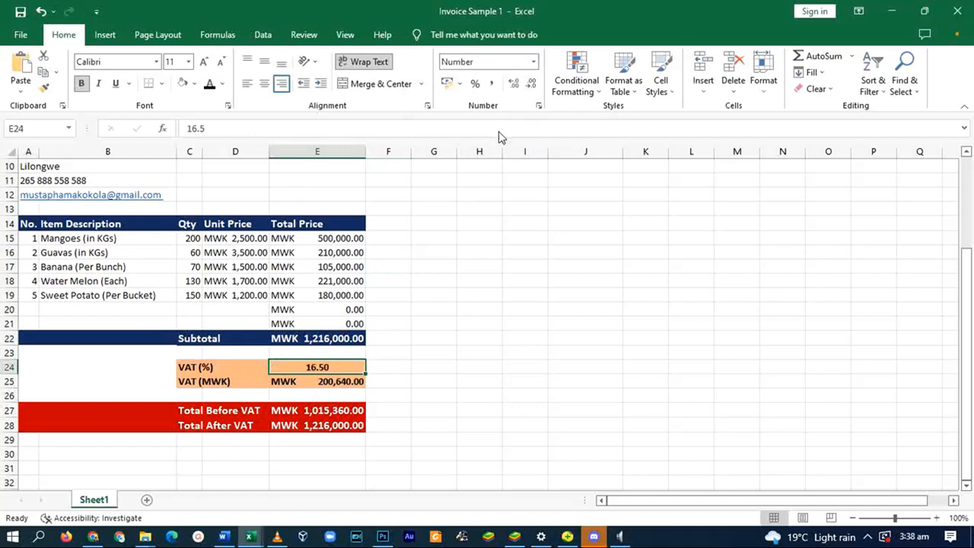
click(283, 84)
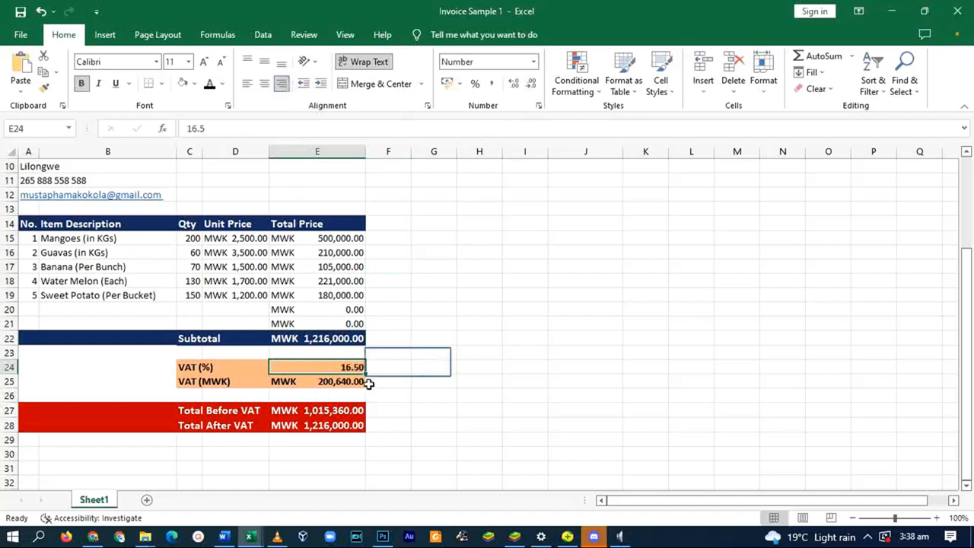
mouse_move(364, 369)
mouse_down()
mouse_move(417, 350)
mouse_move(420, 413)
mouse_move(331, 355)
mouse_move(349, 368)
mouse_up()
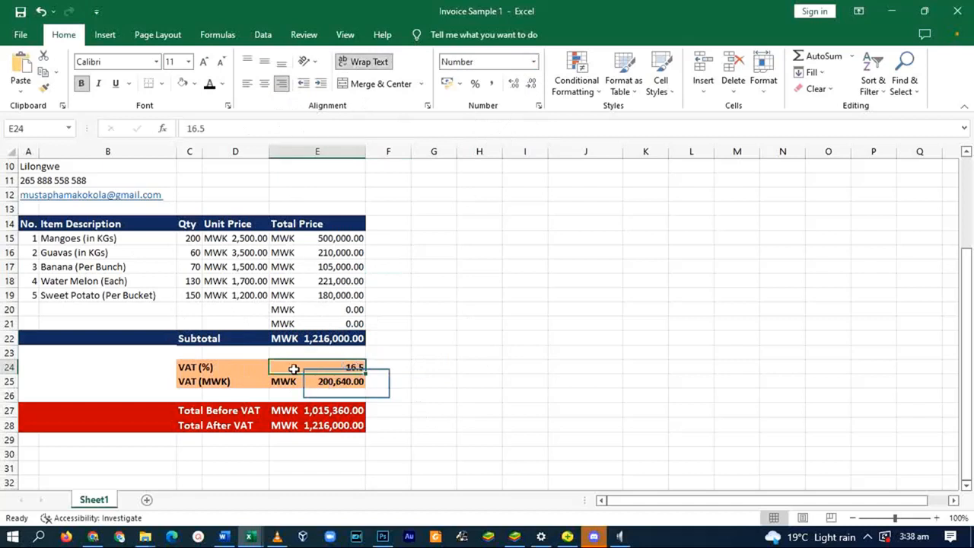
click(346, 385)
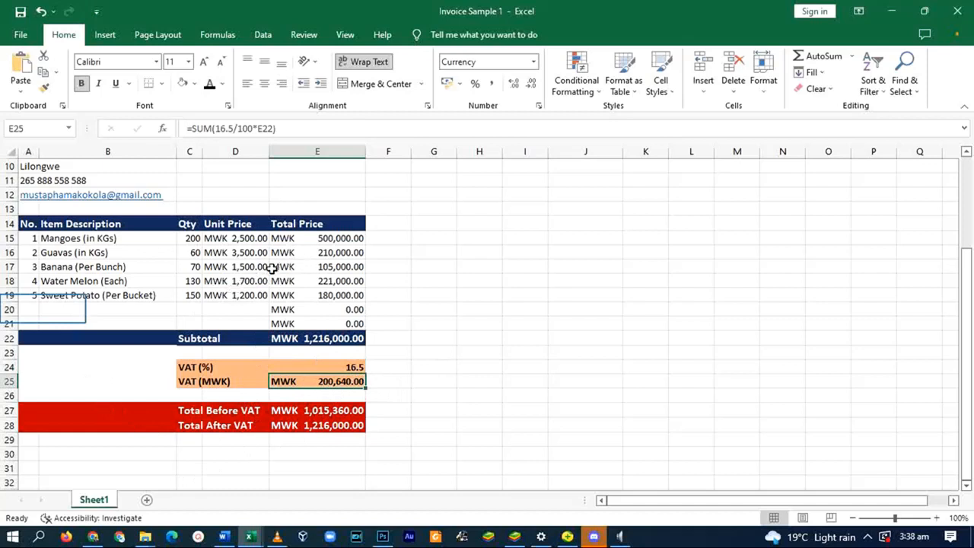
- Enter item number 6 and the description 'Onion' in row 20
click(27, 309)
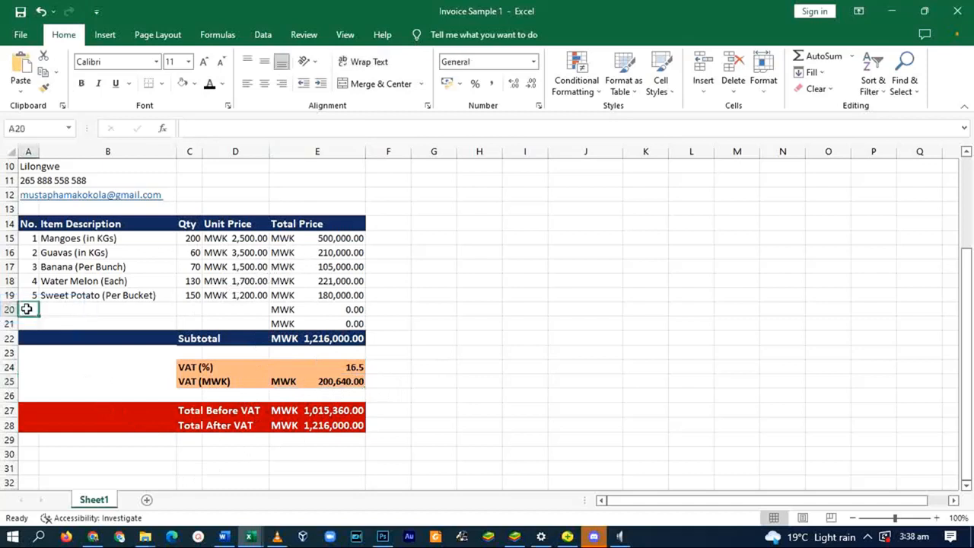
text(6)
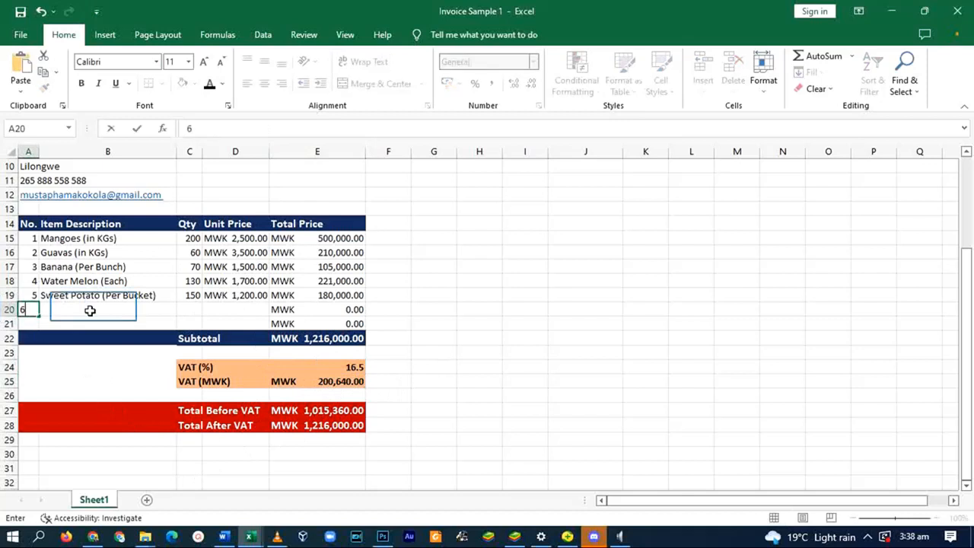
click(95, 307)
text(Oniom)
key(BackSpace)
text(n)
- Give Onion a quantity of 2000 at a unit price of 100, updating the subtotal
click(185, 306)
text(2000)
click(230, 309)
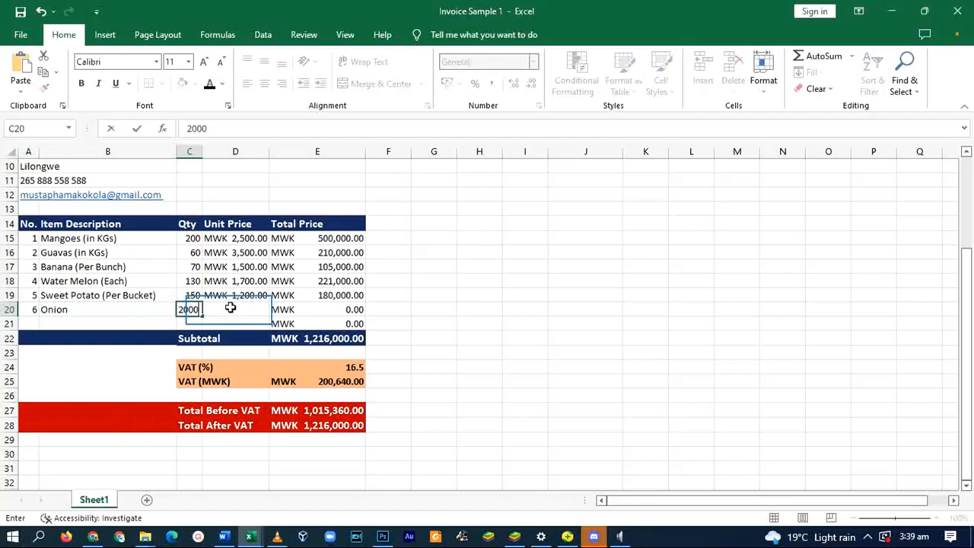
text(100)
click(389, 309)
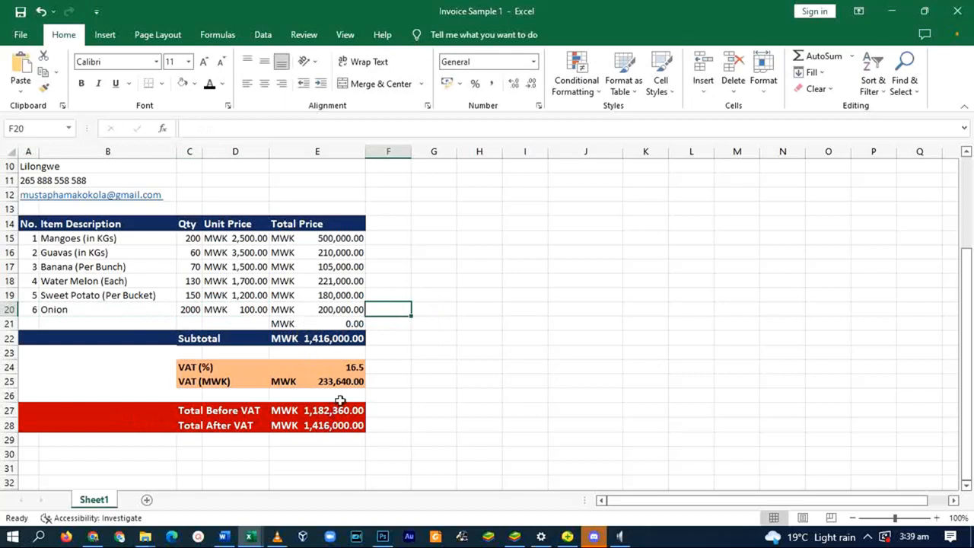
scroll(340, 396, up, 3)
scroll(490, 340, down, 4)
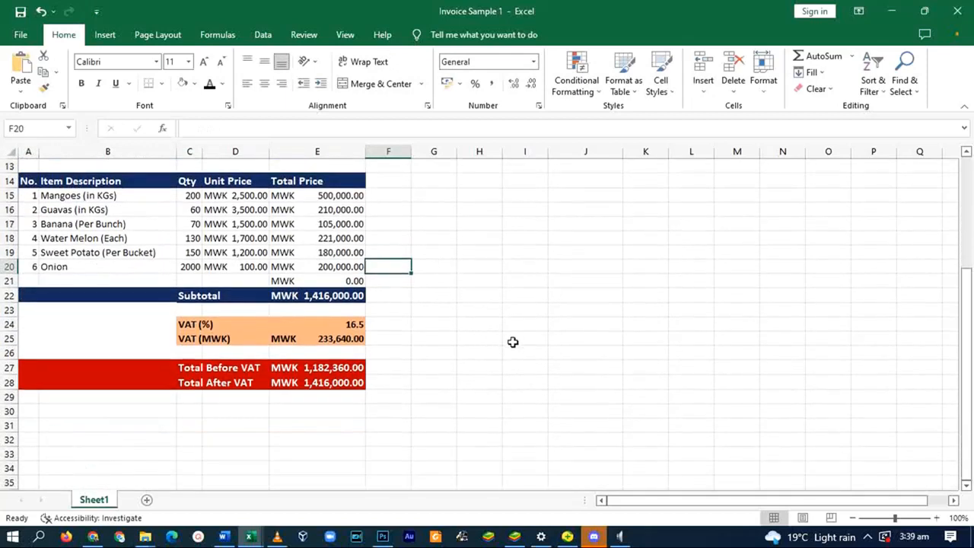
scroll(507, 343, up, 4)
scroll(515, 337, down, 3)
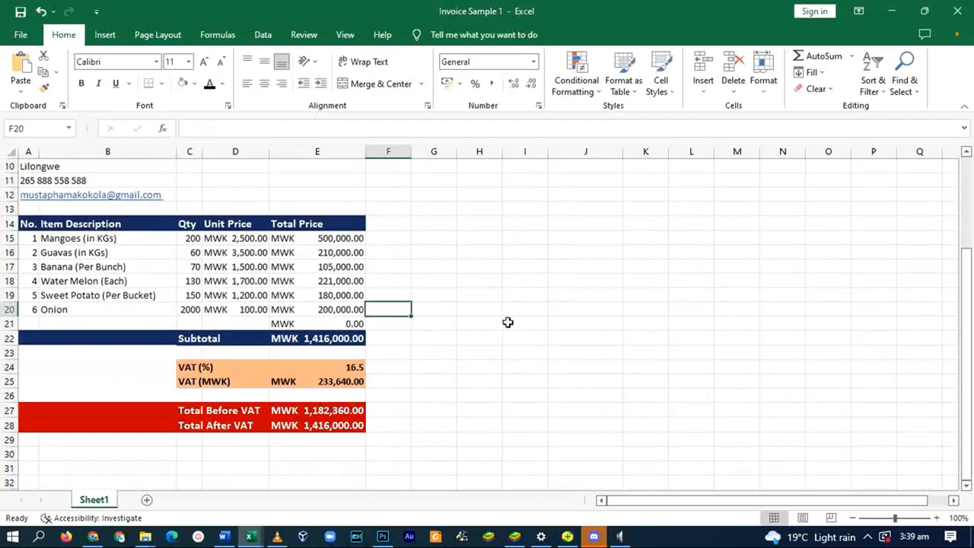